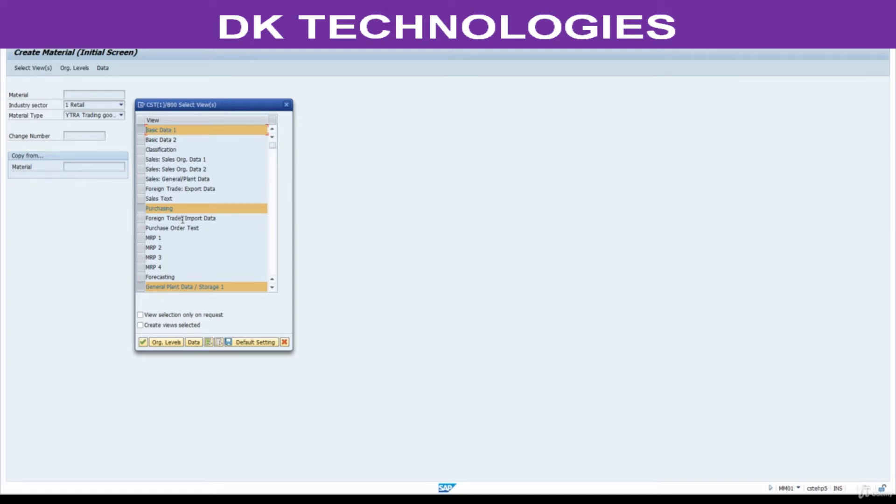
# - Accept the selected material views and set the organizational levels to plant 8801 and storage location 0001
pyautogui.scroll(-2, 183, 222)
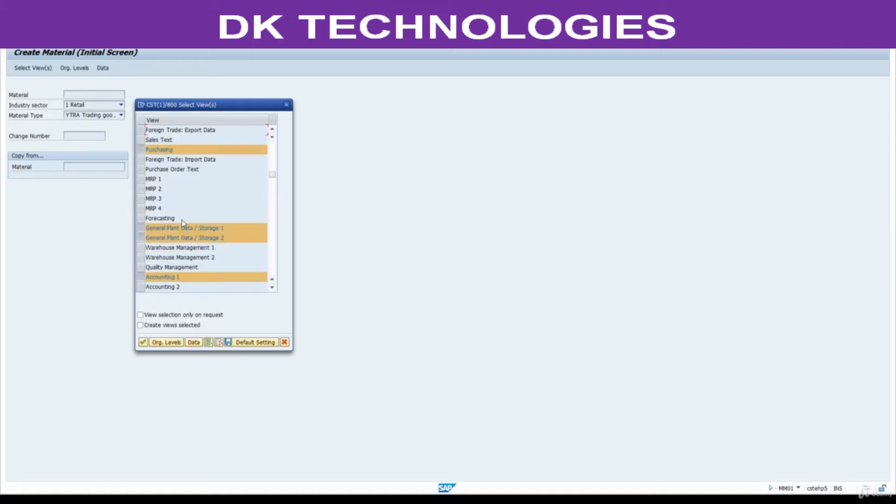
pyautogui.press('Return')
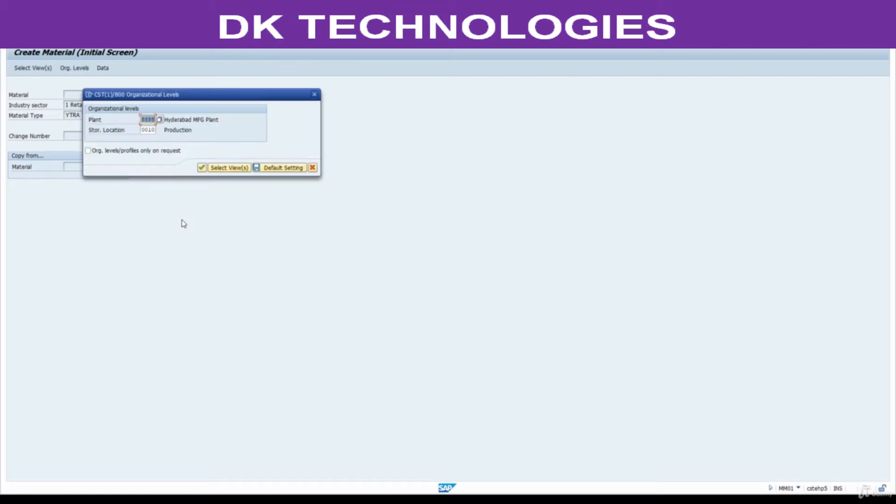
pyautogui.write('8801')
pyautogui.press('Tab')
pyautogui.write('0001')
pyautogui.press('Return')
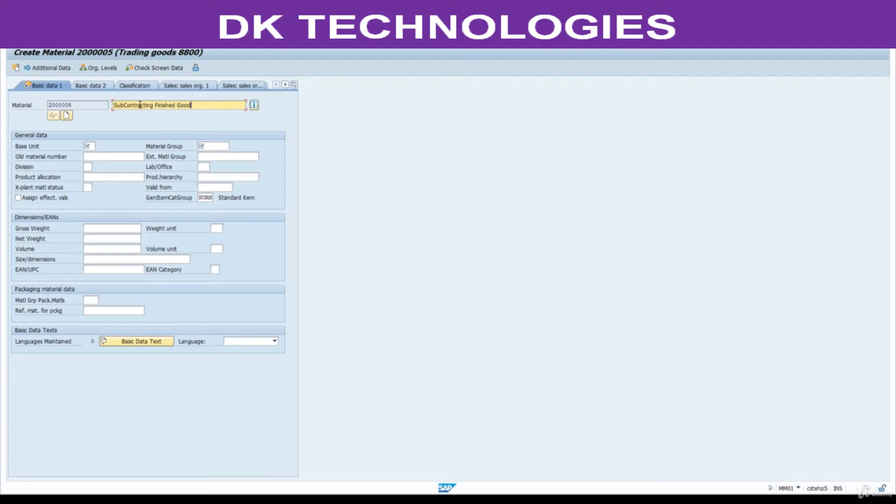
# - Complete the material description as "SubContracting Finished Product" and set the base unit to EA
pyautogui.press('BackSpace')
pyautogui.press('BackSpace')
pyautogui.click(88, 146)
pyautogui.write('ea')
# - Choose material group 00107 (Miscelleanous) from the value list and continue to the Purchasing view
pyautogui.click(214, 145)
pyautogui.click(233, 146)
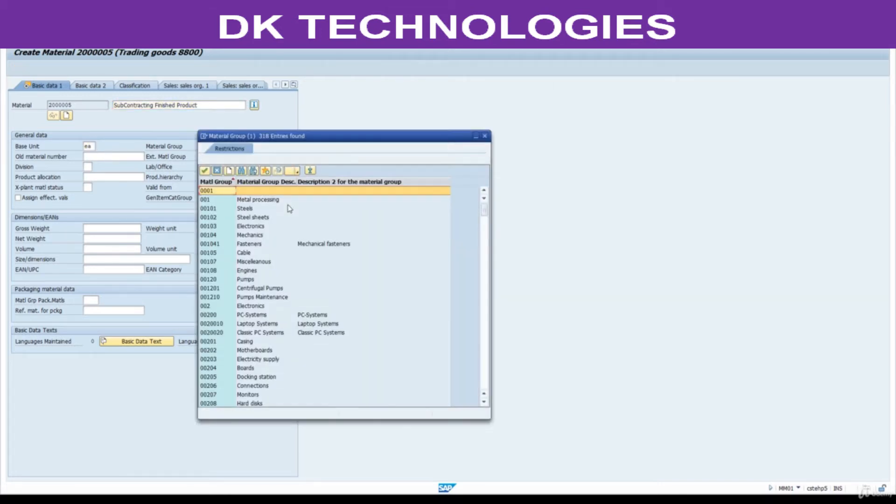
pyautogui.scroll(-20, 307, 300)
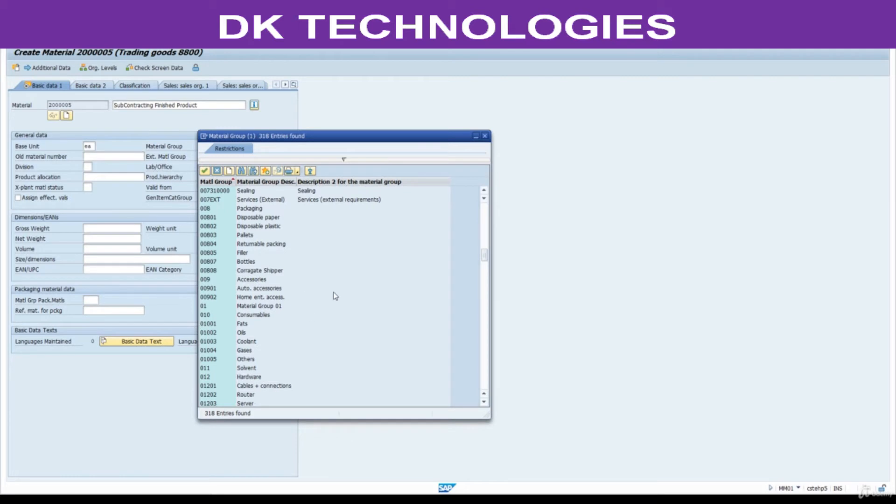
pyautogui.scroll(-3, 336, 295)
pyautogui.scroll(-10, 335, 295)
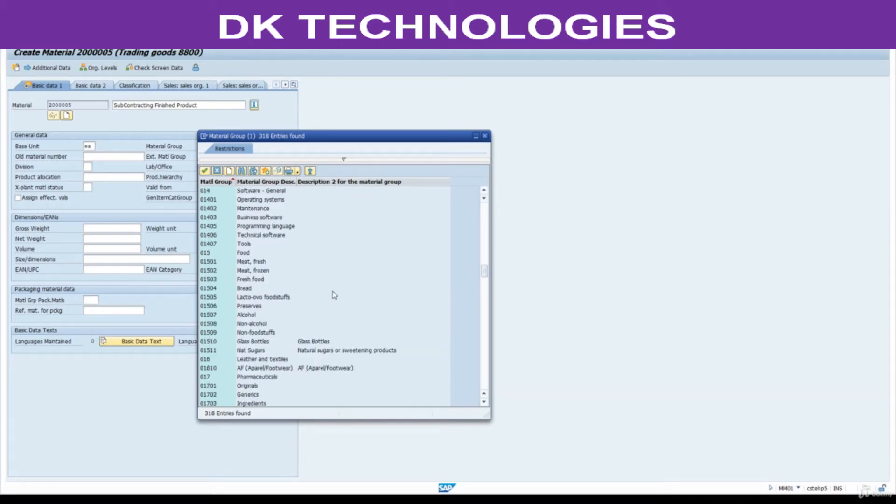
pyautogui.scroll(20, 334, 295)
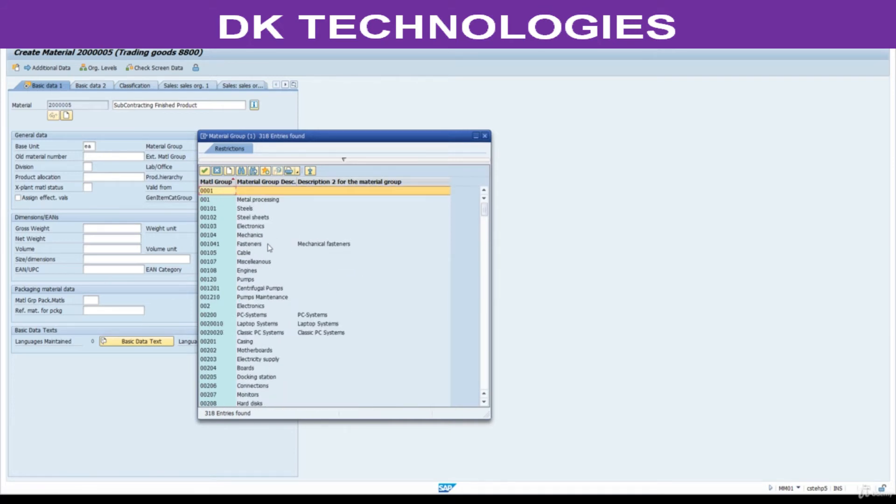
pyautogui.doubleClick(251, 263)
pyautogui.press('Return')
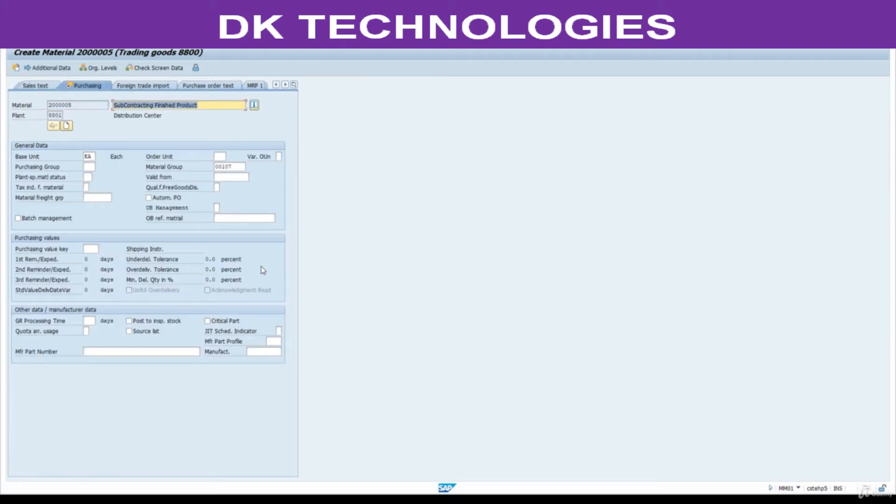
# - Set the purchasing group to 880 and continue past both plant data/storage views to Accounting 1
pyautogui.click(90, 167)
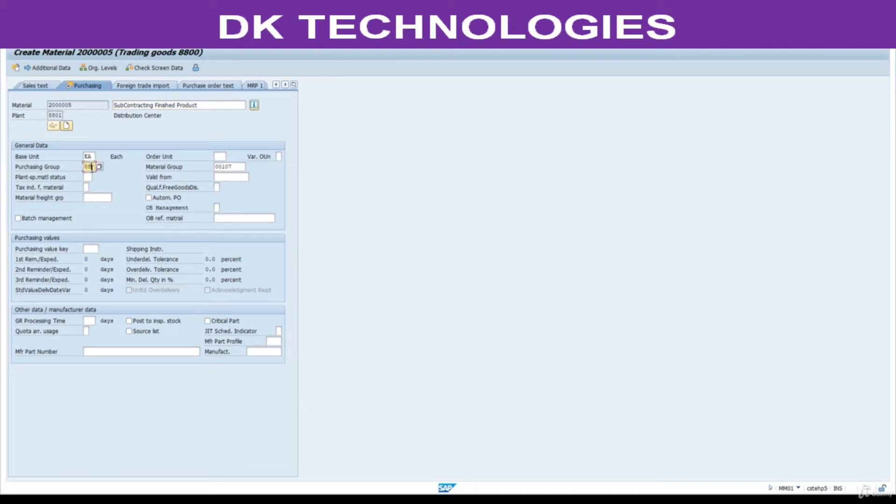
pyautogui.write('880')
pyautogui.press('Return')
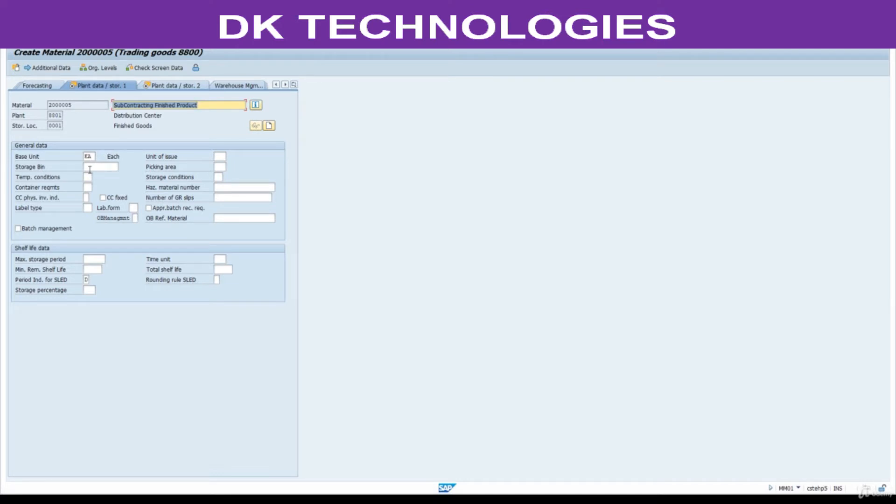
pyautogui.press('Return')
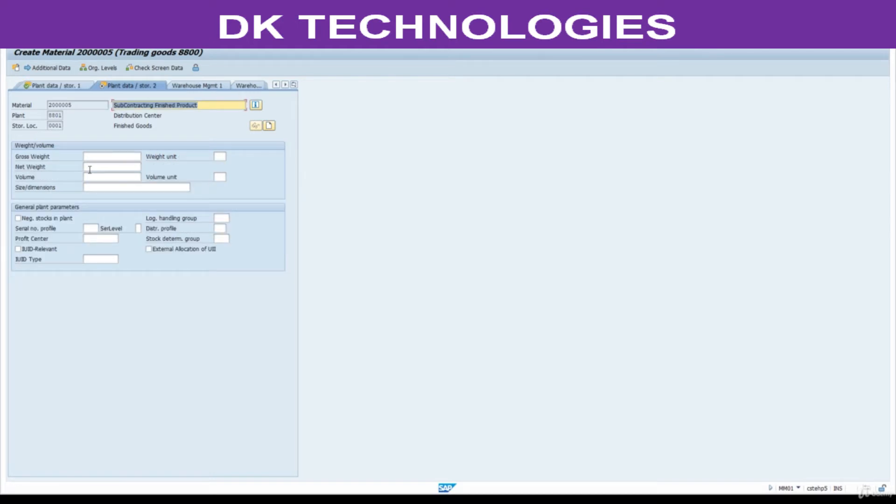
pyautogui.press('Return')
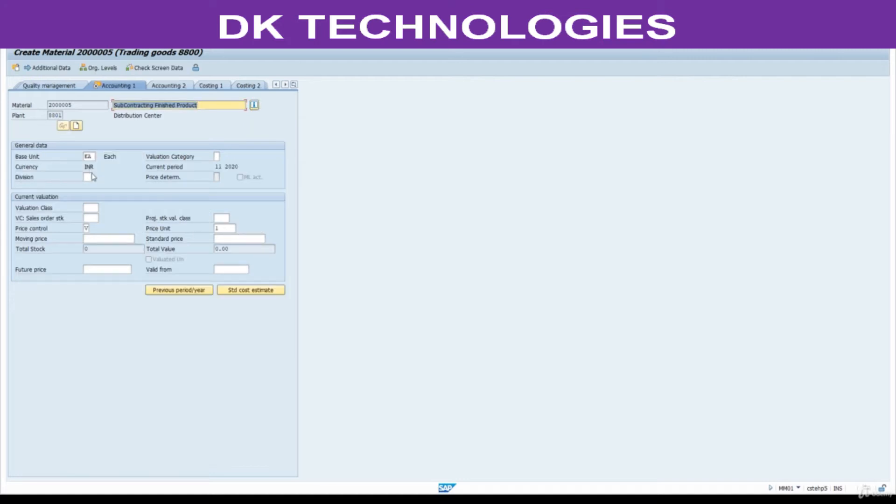
# - Assign valuation class 3100 to the material in the Accounting 1 view
pyautogui.click(96, 208)
pyautogui.click(103, 208)
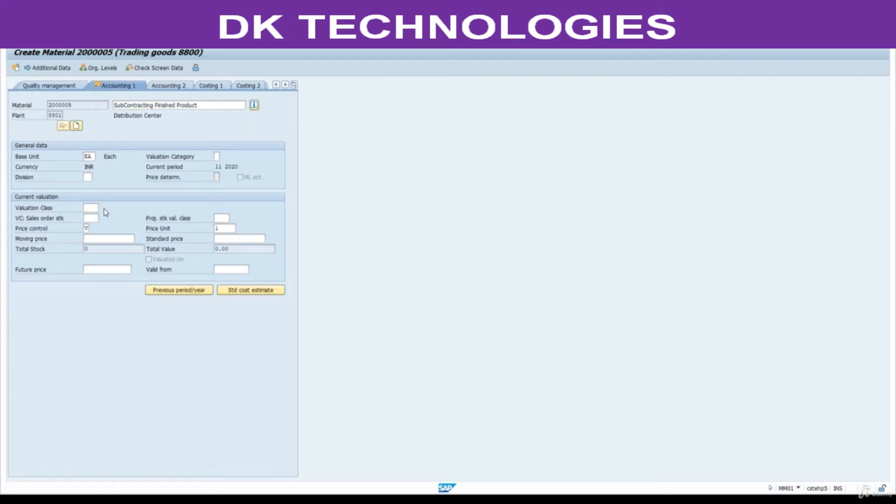
pyautogui.doubleClick(283, 142)
pyautogui.moveTo(199, 106); pyautogui.dragTo(127, 106)
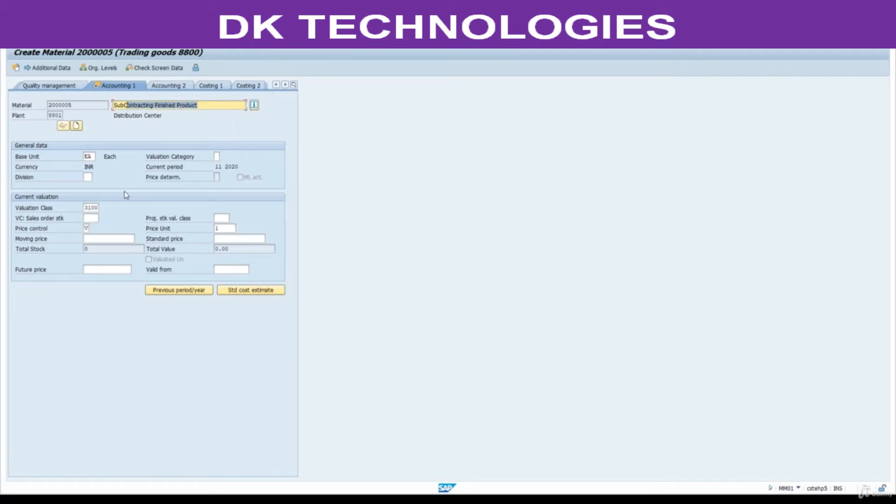
# - Set the material's price control to S (Standard price) from the list of possible values
pyautogui.click(88, 228)
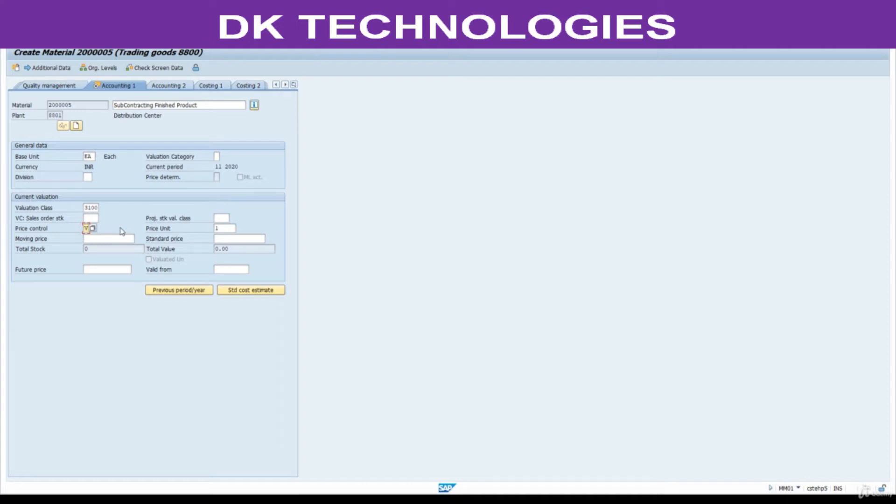
pyautogui.write('V')
pyautogui.moveTo(213, 106); pyautogui.dragTo(111, 119)
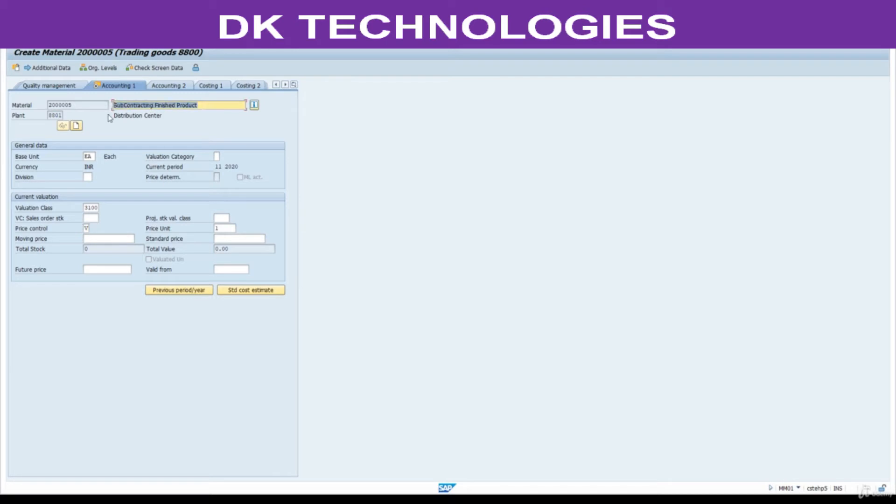
pyautogui.click(86, 228)
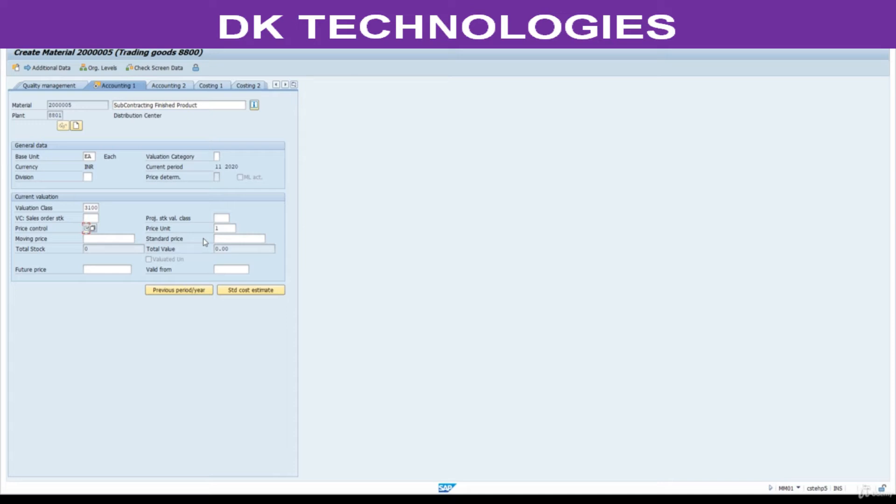
pyautogui.press('F4')
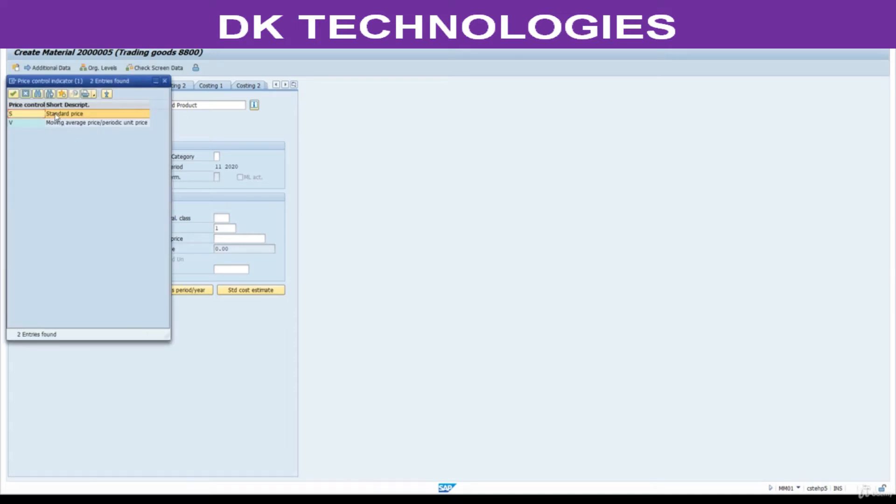
pyautogui.doubleClick(55, 114)
# - Copy the finished-goods cost of 55 from the SubContracting sheet in Excel into the material's standard price in SAP
pyautogui.click(112, 238)
pyautogui.click(225, 239)
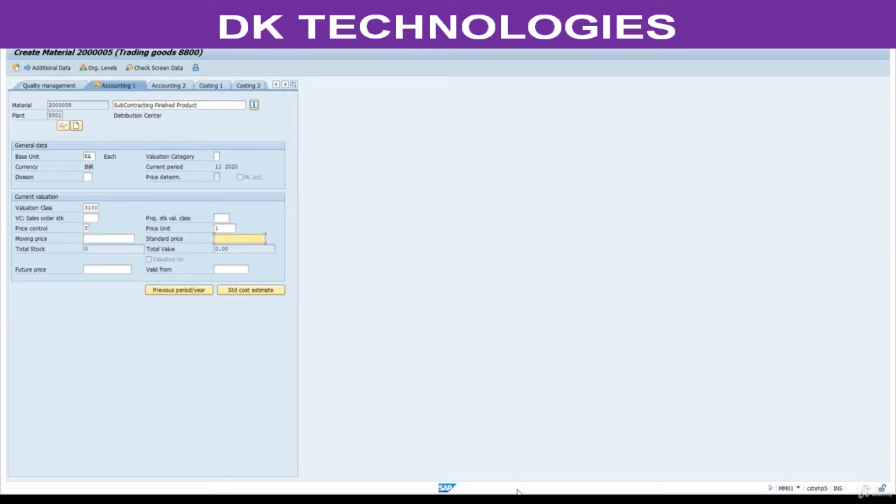
pyautogui.click(518, 499)
pyautogui.click(234, 257)
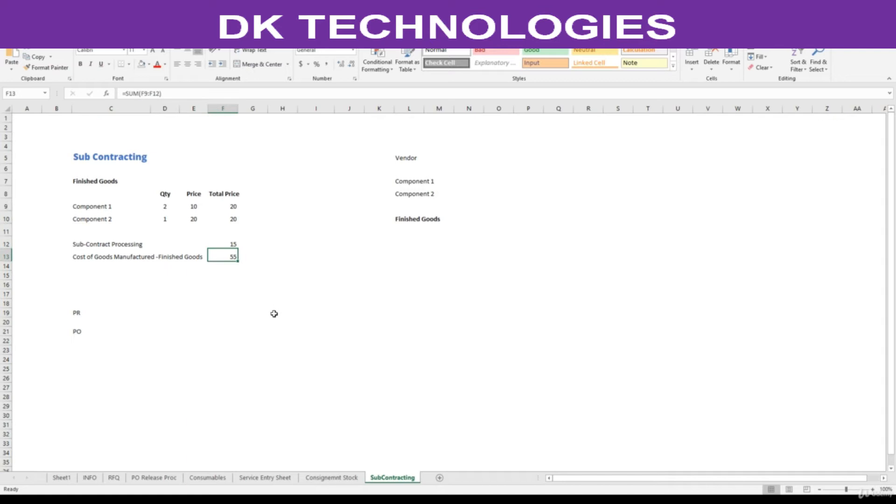
pyautogui.hotkey('ctrl', 'c')
pyautogui.hotkey('alt', 'Tab')
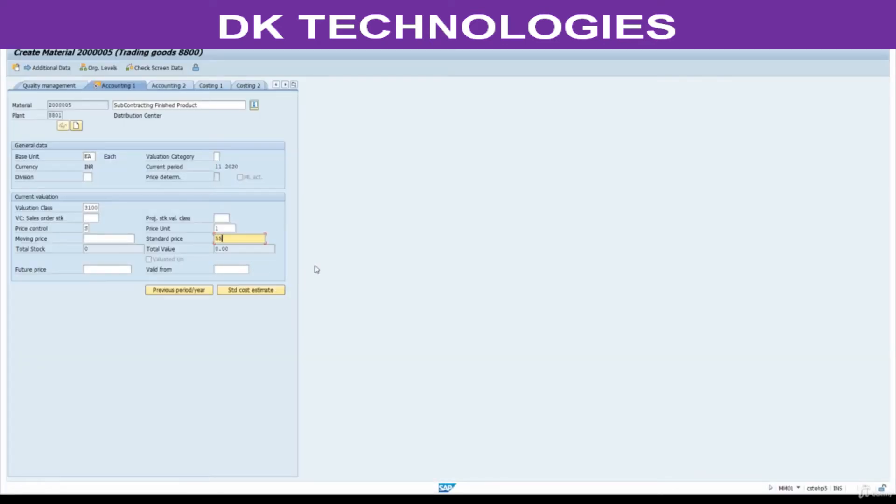
# - Switch to Excel and set the price of Component 1 to 11 in the SubContracting sheet
pyautogui.hotkey('alt', 'Tab')
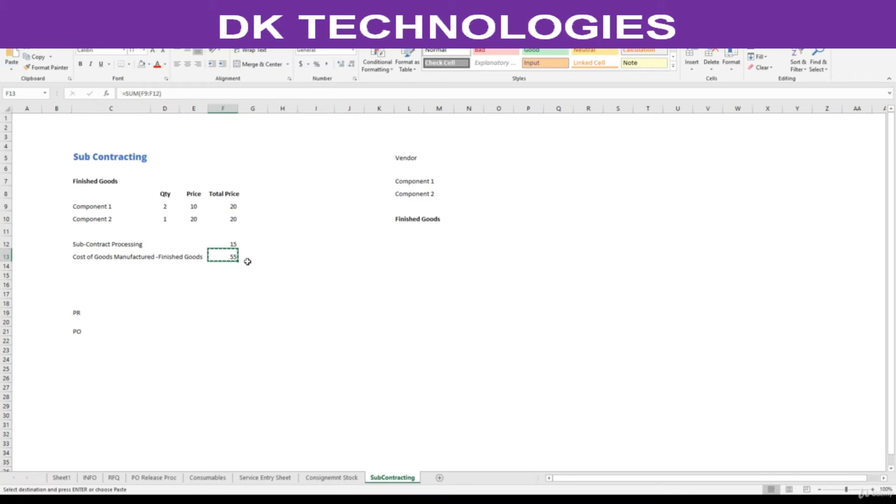
pyautogui.click(109, 185)
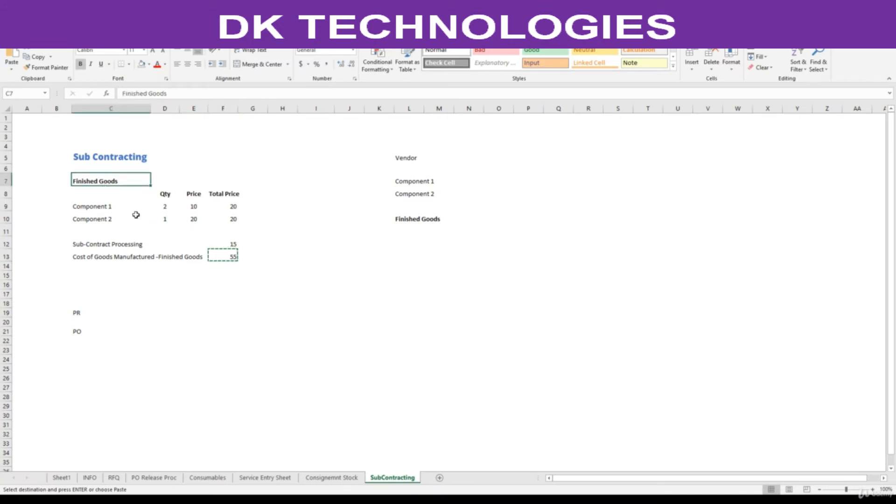
pyautogui.click(235, 208)
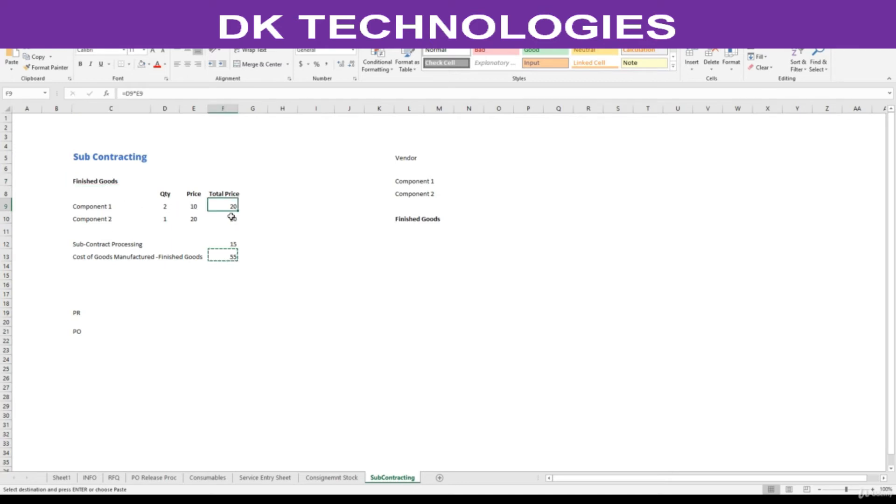
pyautogui.click(229, 244)
pyautogui.click(231, 258)
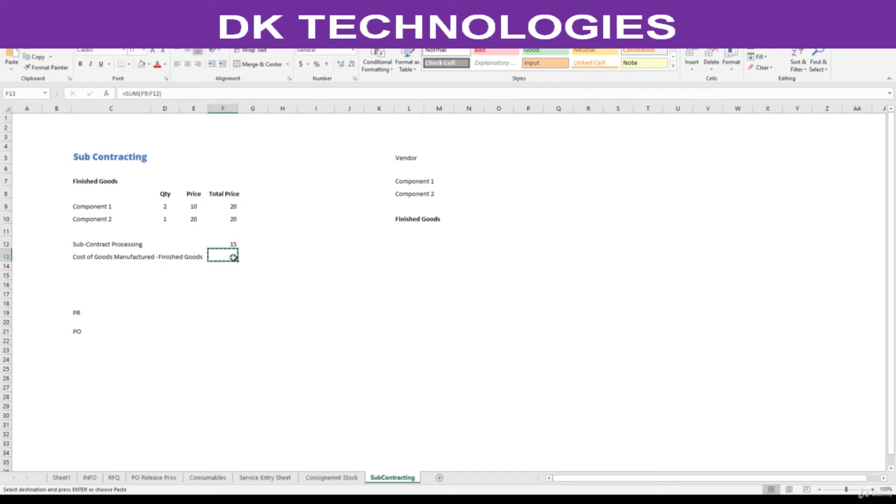
pyautogui.click(193, 206)
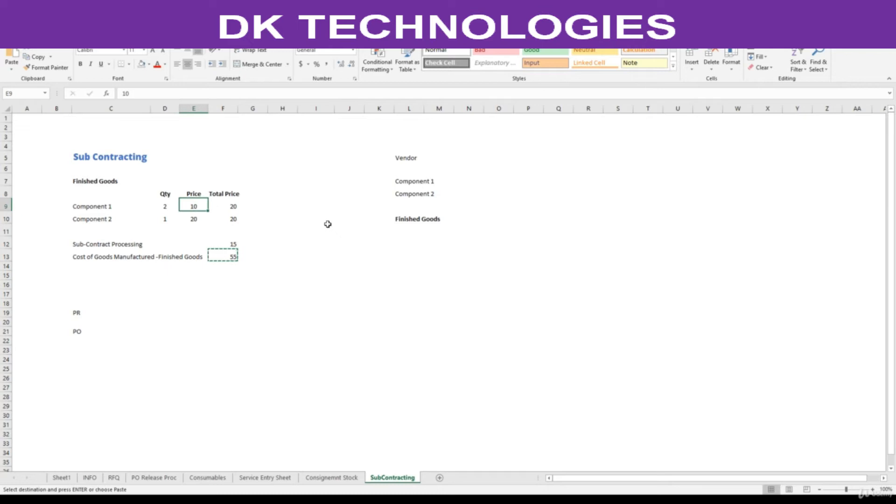
pyautogui.write('11')
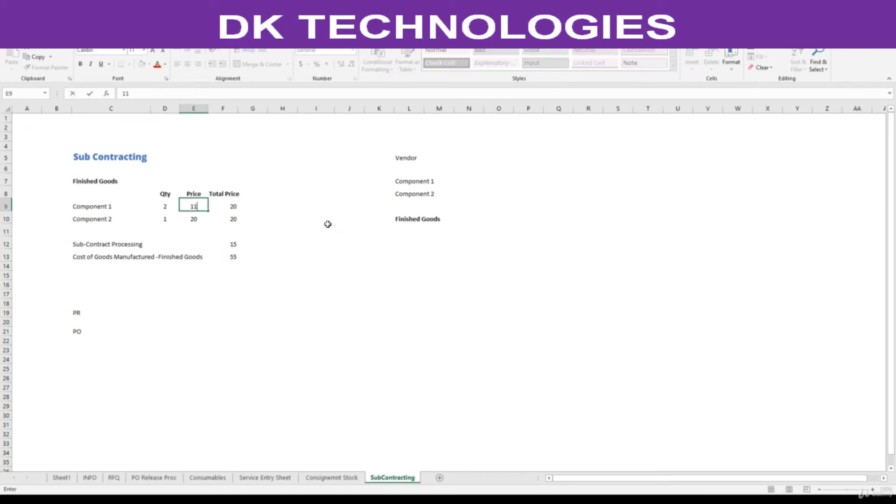
pyautogui.press('Return')
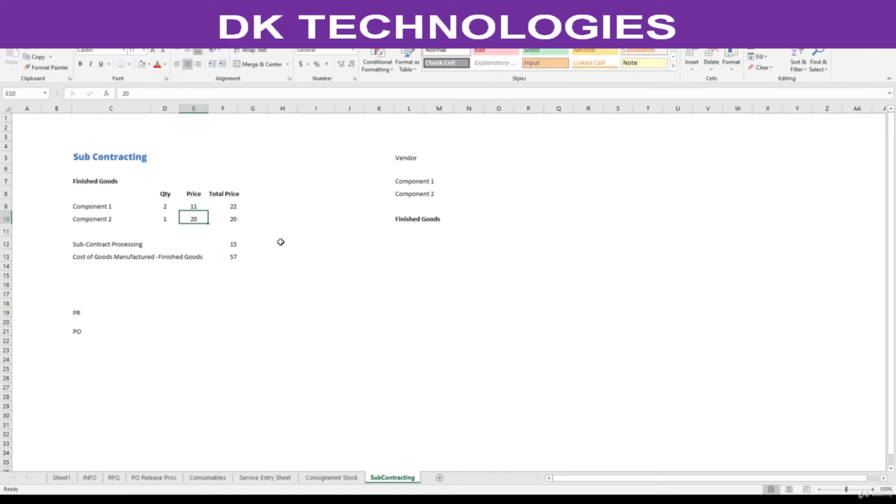
# - Enter 55 in cell F15, below the cost of goods manufactured, as the comparison price
pyautogui.click(235, 256)
pyautogui.click(236, 275)
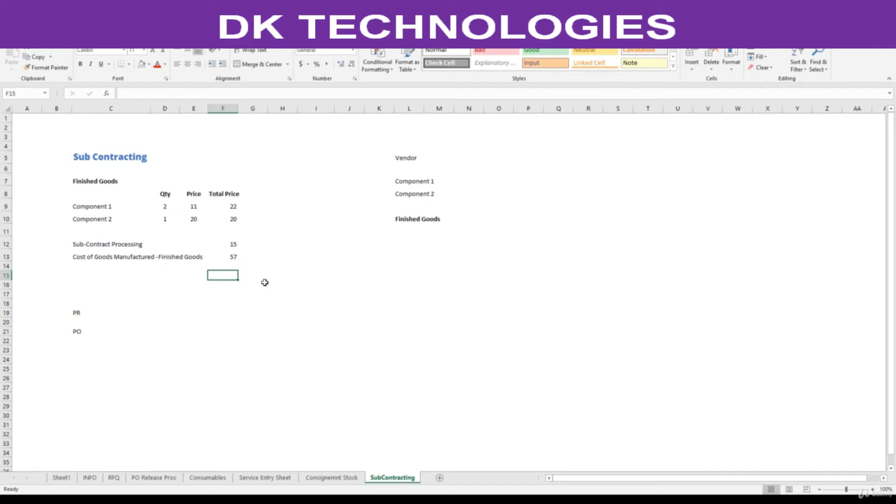
pyautogui.write('55')
pyautogui.press('Return')
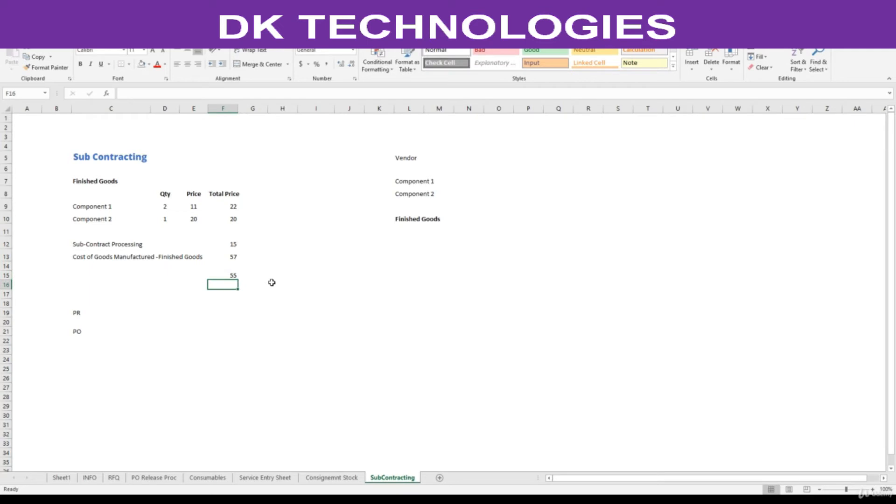
# - Calculate the difference between the manufactured cost and the comparison price in F16 with =F13-F15
pyautogui.write('=')
pyautogui.press('Up')
pyautogui.press('Up')
pyautogui.press('Up')
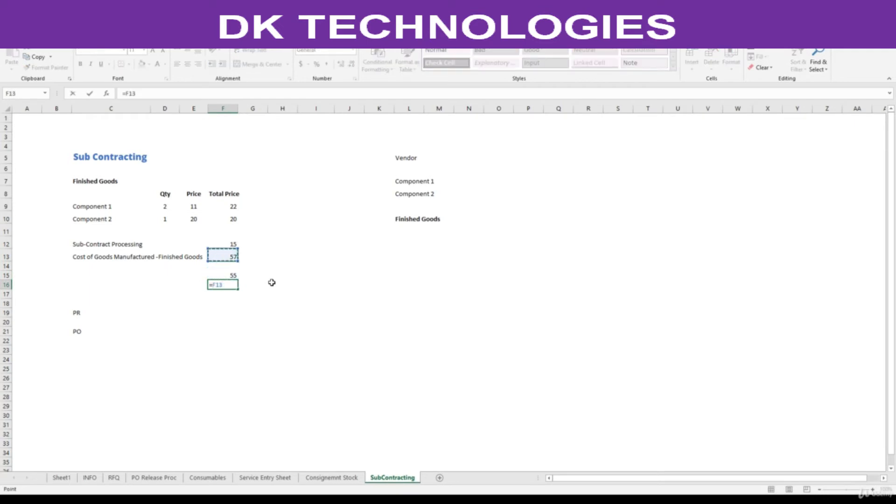
pyautogui.write('-')
pyautogui.press('Up')
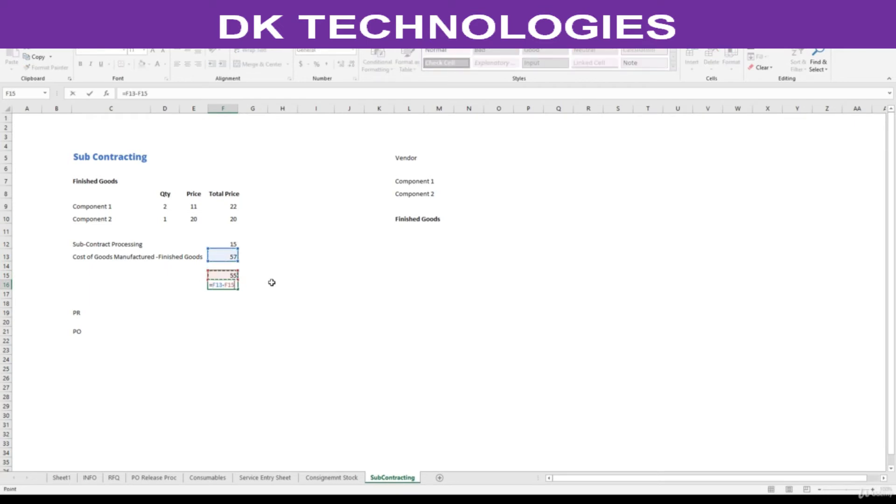
pyautogui.press('Return')
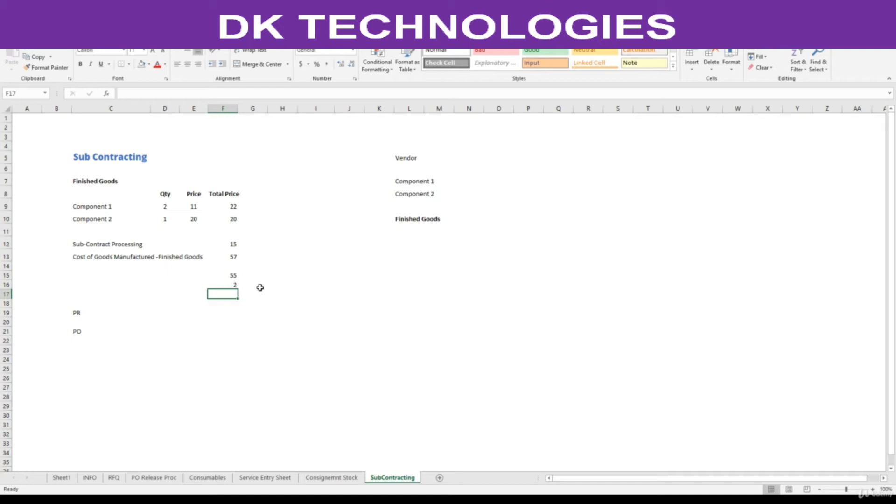
# - Label the calculated difference by entering PRICE DIFFERENCE in the adjacent cell G16
pyautogui.click(260, 287)
pyautogui.write('PRI')
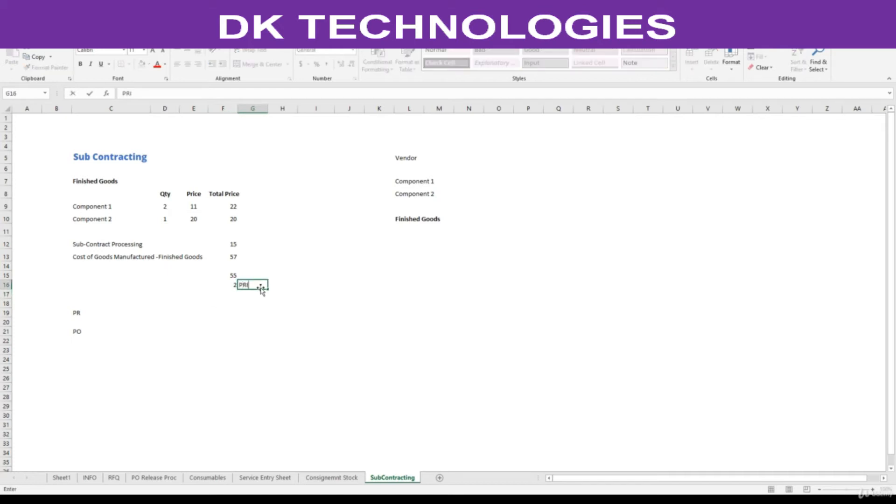
pyautogui.write('C EE DIFFERENCE')
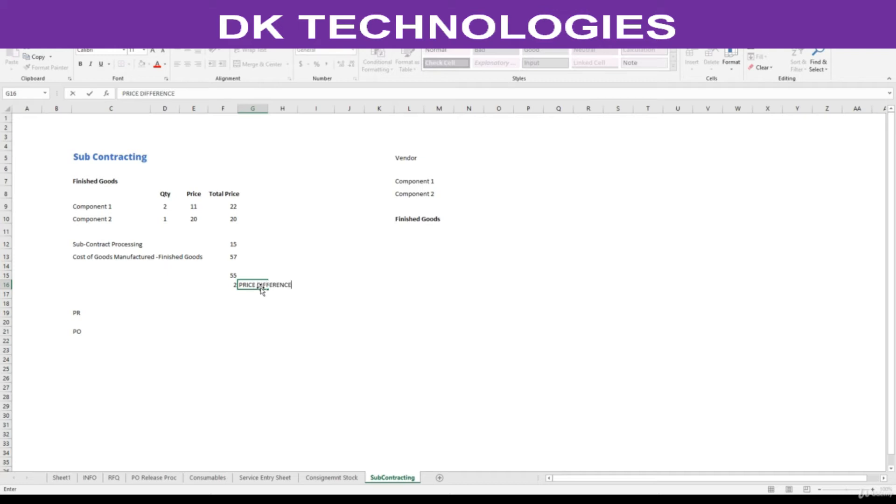
# - Commit the PRICE DIFFERENCE label in G16 and compare the price in F15 with the manufactured cost in F13
pyautogui.press('Return')
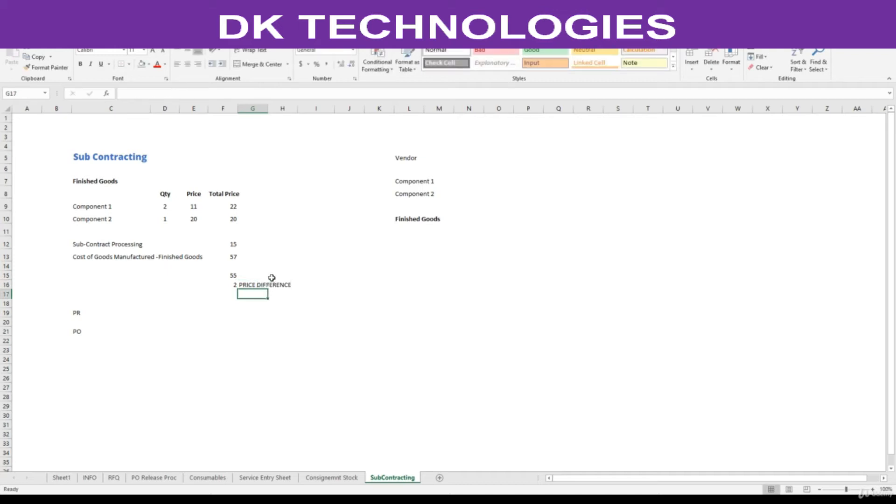
pyautogui.click(234, 276)
pyautogui.click(232, 258)
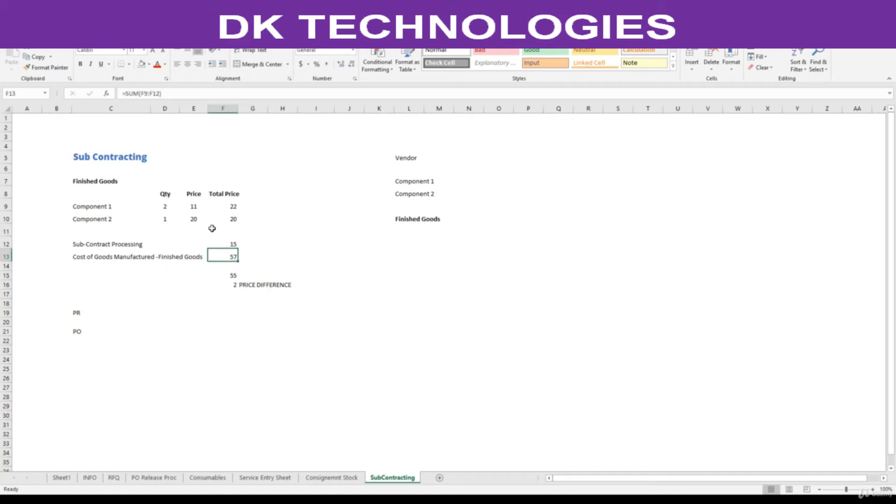
# - Set the price of Component 1 to 9 and check the manufactured cost against the comparison price
pyautogui.click(194, 206)
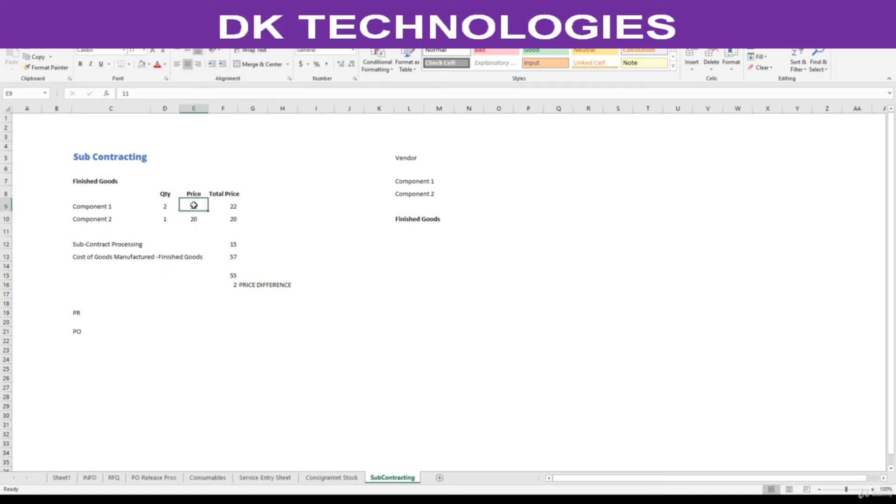
pyautogui.write('9')
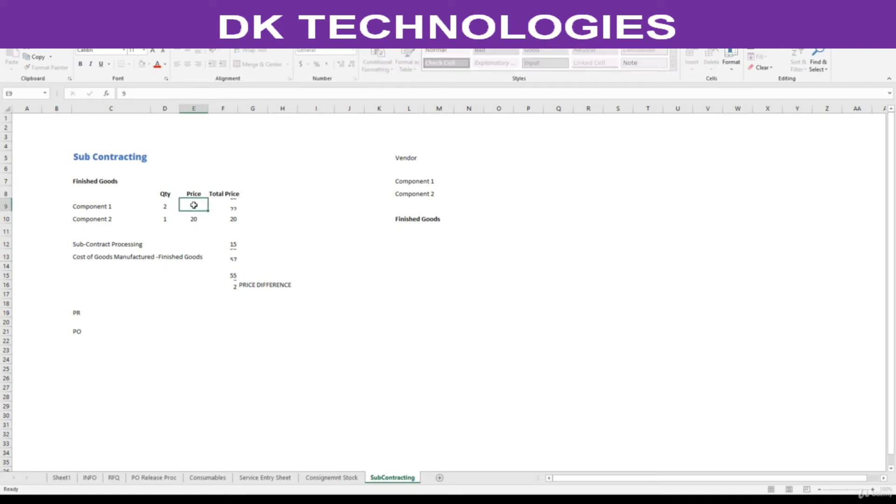
pyautogui.press('Return')
pyautogui.click(233, 259)
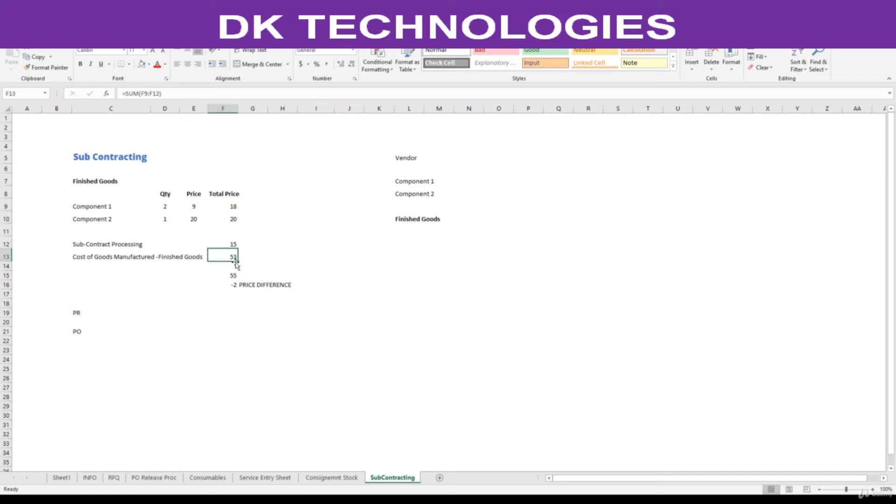
pyautogui.click(234, 277)
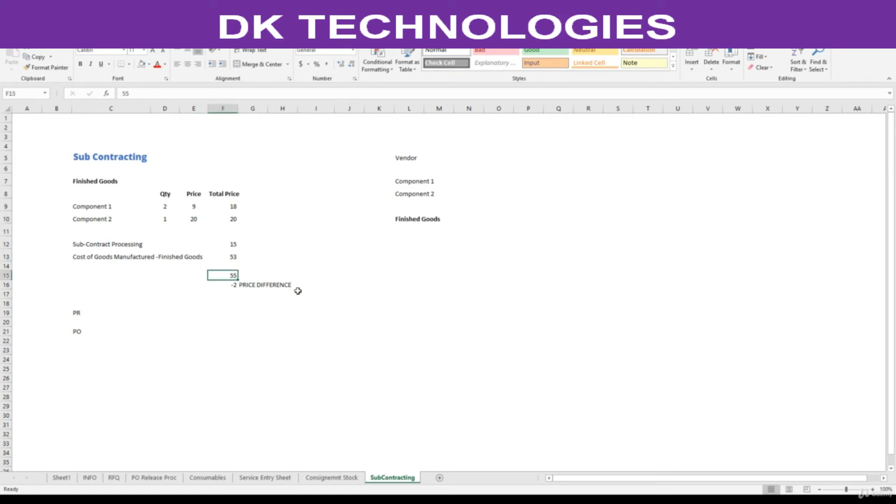
# - Switch to SAP and review the description and standard price of the subcontracting finished product
pyautogui.hotkey('alt', 'Tab')
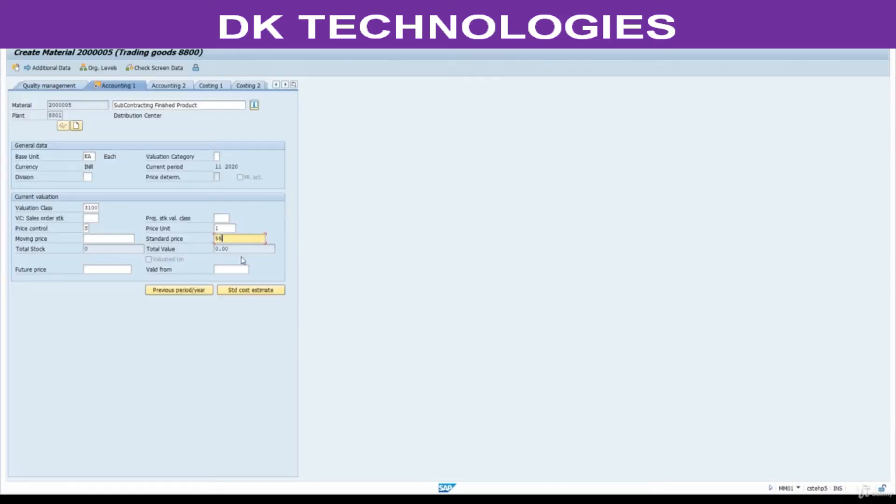
pyautogui.moveTo(234, 241); pyautogui.dragTo(192, 232)
pyautogui.click(206, 106)
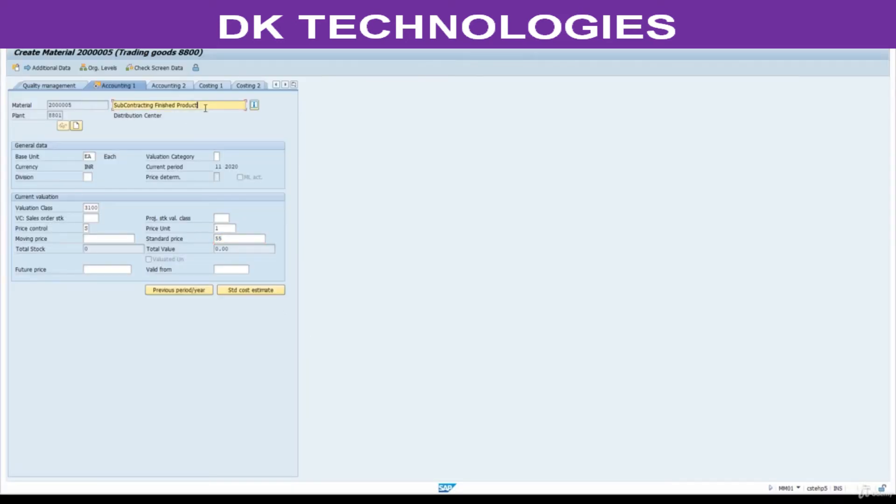
pyautogui.click(238, 239)
# - Switch back to Excel and examine the processing cost, manufactured cost, comparison price and price difference
pyautogui.hotkey('alt', 'Tab')
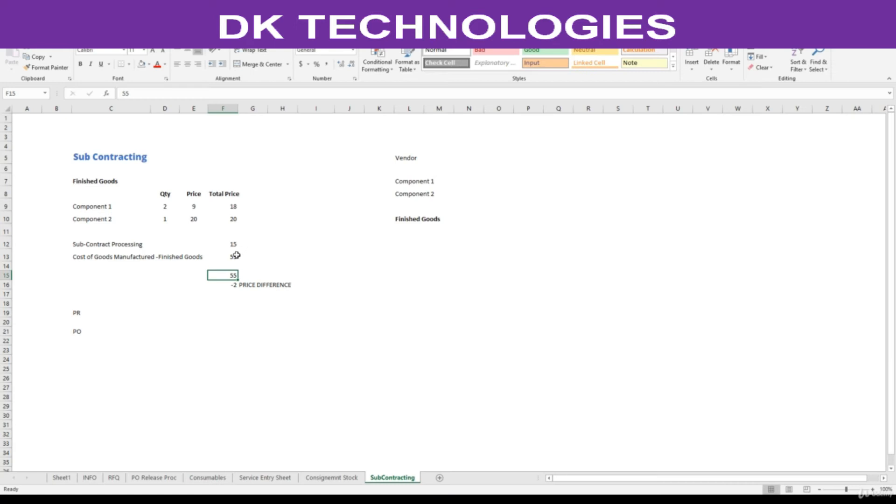
pyautogui.click(234, 257)
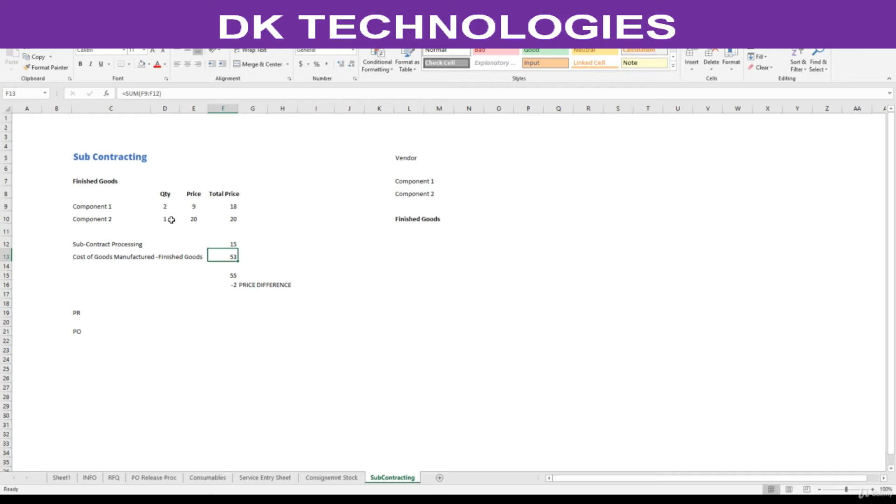
pyautogui.click(232, 244)
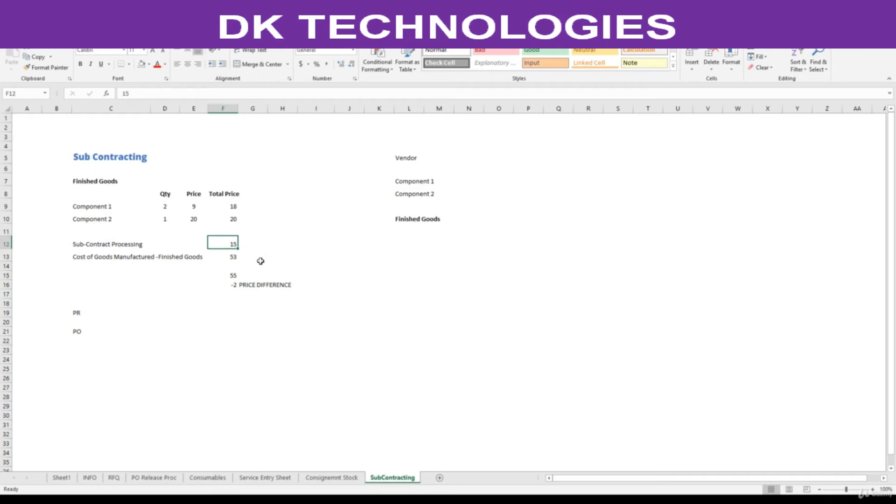
pyautogui.click(233, 259)
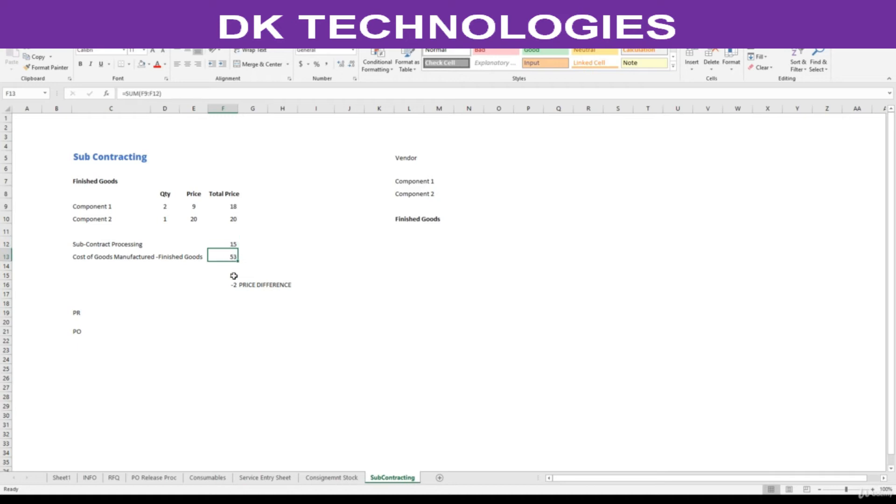
pyautogui.click(234, 276)
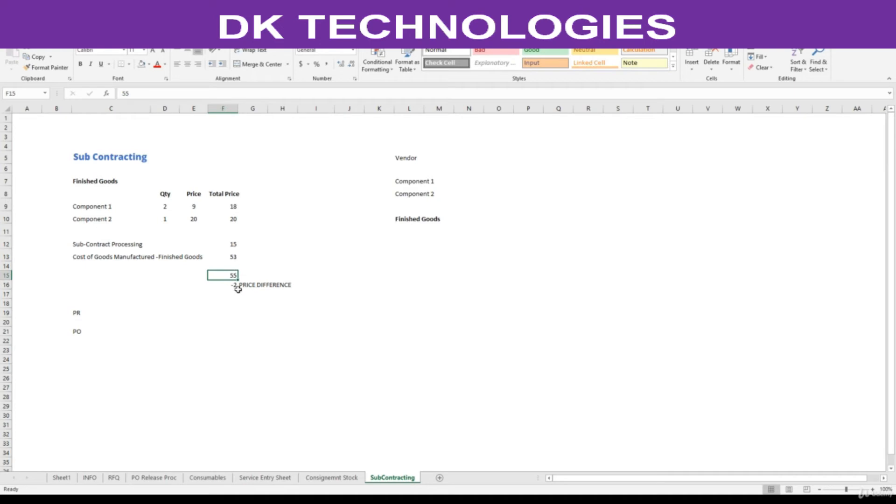
pyautogui.click(250, 286)
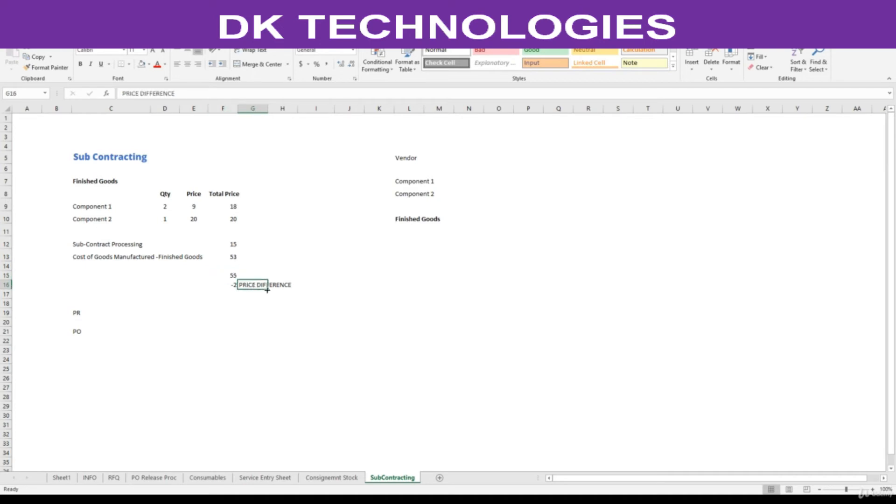
pyautogui.click(232, 284)
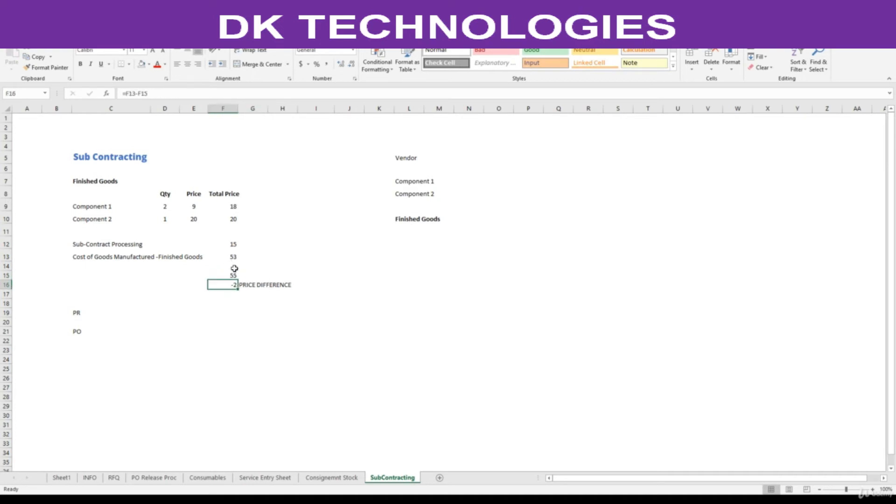
pyautogui.click(234, 275)
pyautogui.click(233, 256)
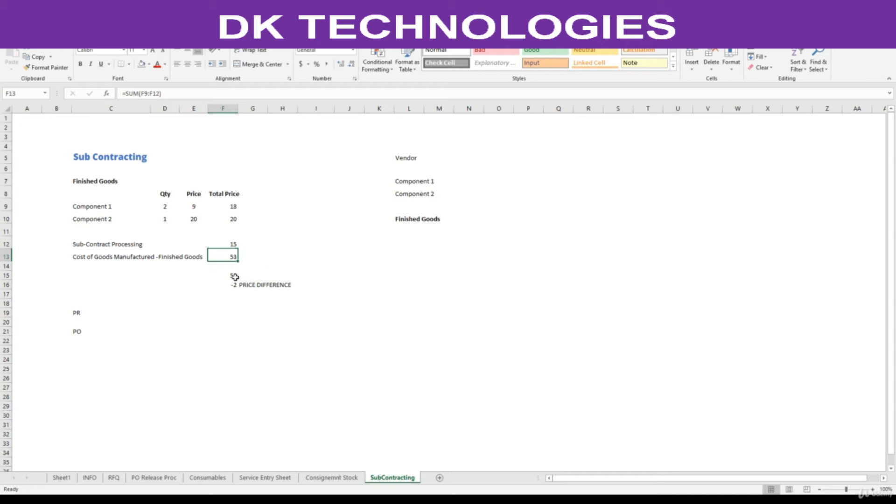
pyautogui.click(253, 286)
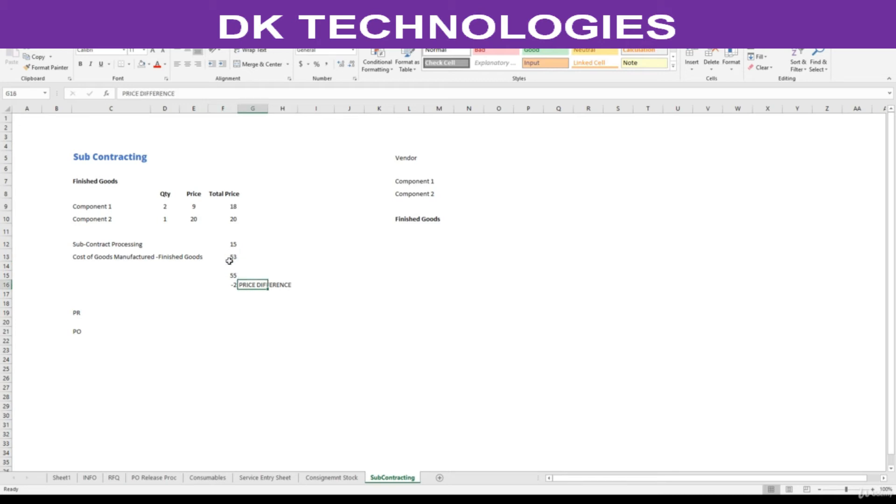
# - Set the price of Component 1 to 11 and check the price difference in F16
pyautogui.click(198, 207)
pyautogui.write('11')
pyautogui.press('Return')
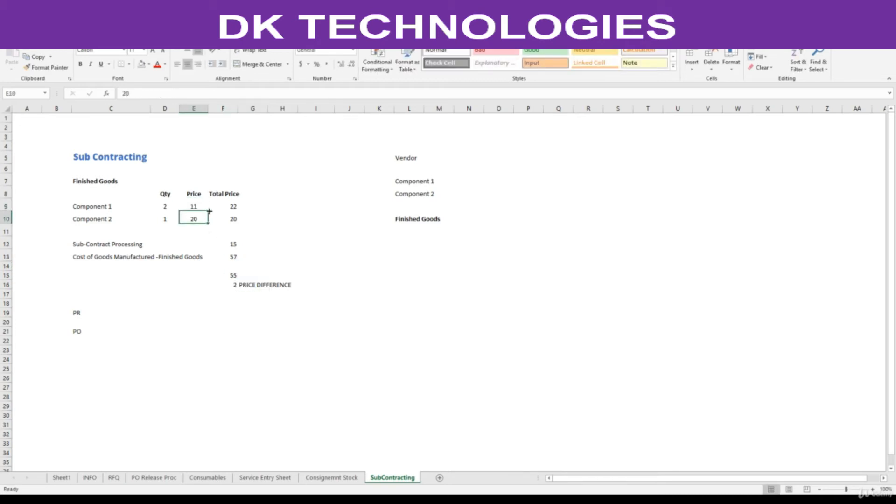
pyautogui.click(234, 286)
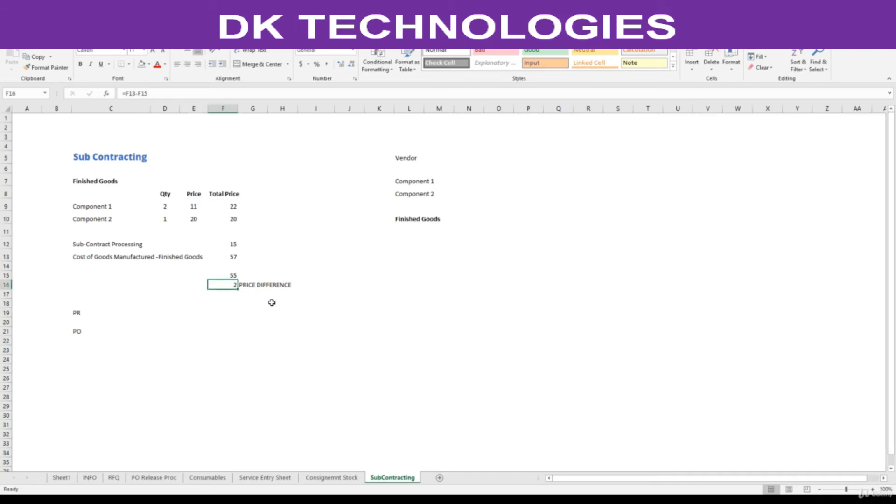
# - Set the price of Component 1 in E9 to 10
pyautogui.click(191, 208)
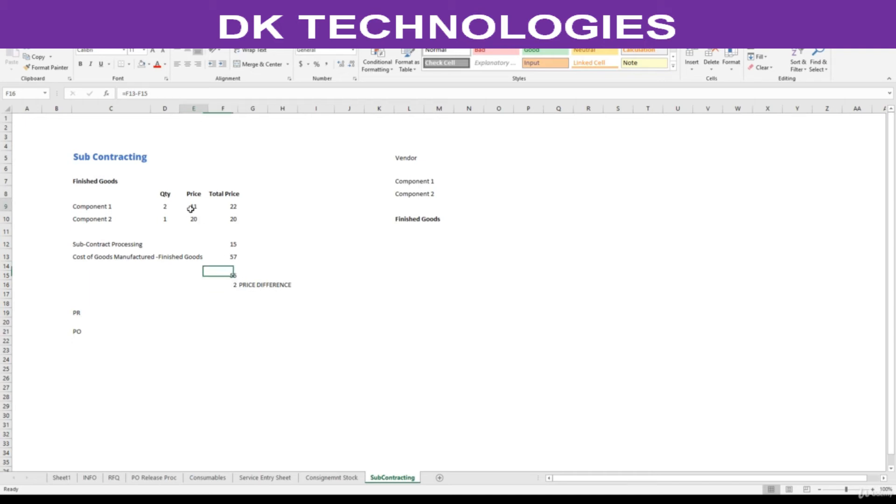
pyautogui.press('BackSpace')
pyautogui.write('0')
pyautogui.press('Return')
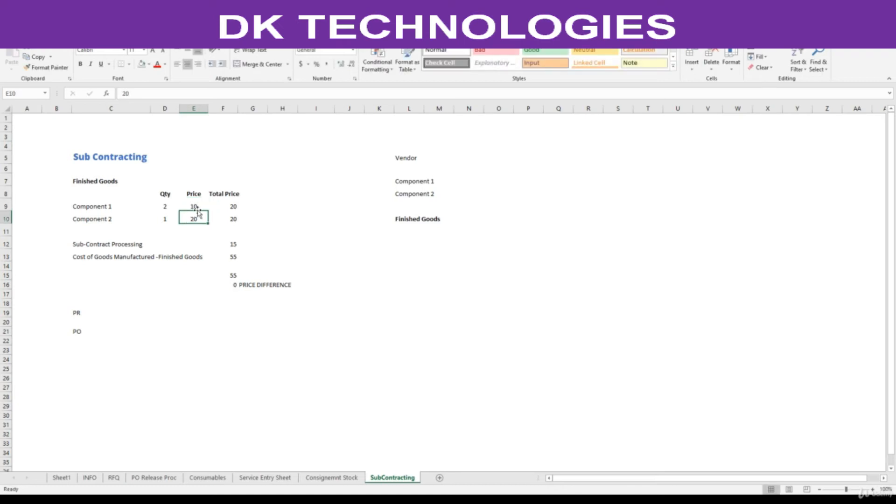
# - Clear the comparison price, the price difference and its label from F15:G16
pyautogui.click(233, 276)
pyautogui.moveTo(264, 288); pyautogui.dragTo(290, 294)
pyautogui.press('Delete')
pyautogui.click(233, 257)
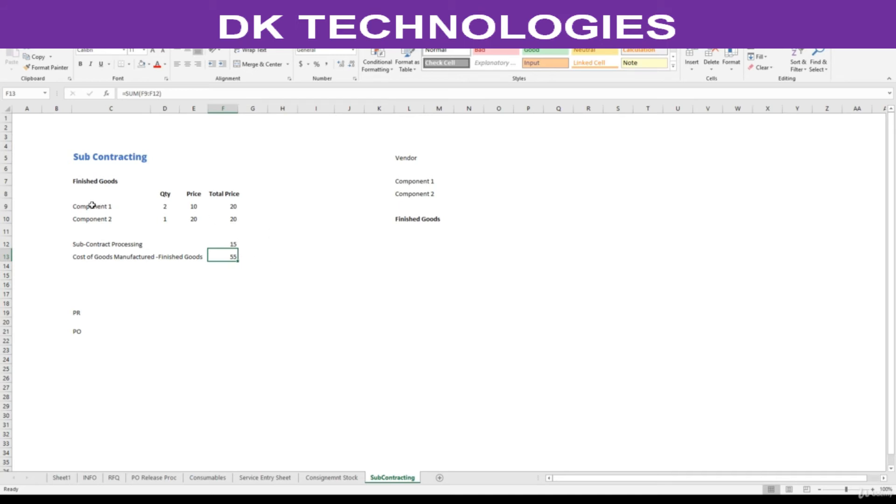
pyautogui.press('Up')
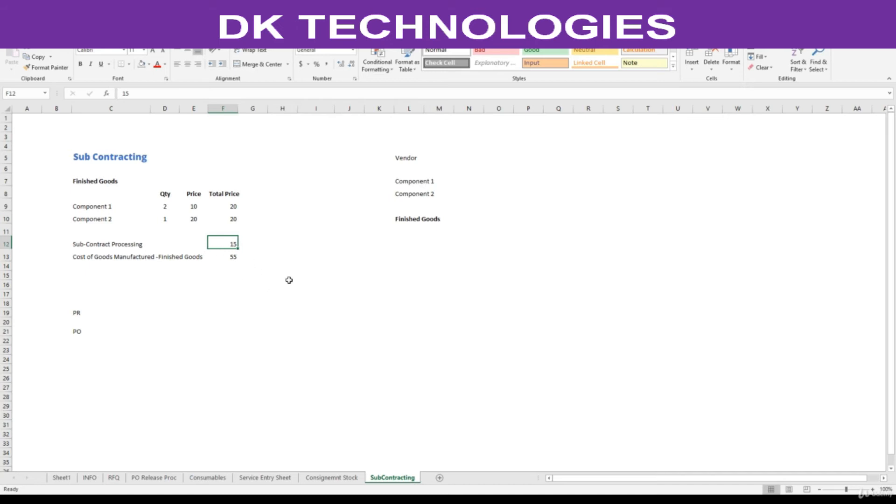
# - Switch to SAP and save the SubContracting Finished Product material
pyautogui.hotkey('alt', 'Tab')
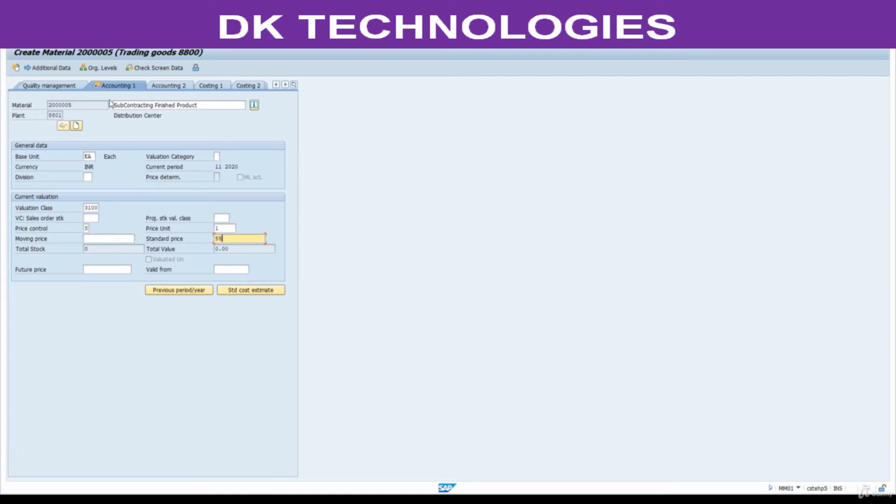
pyautogui.press('Return')
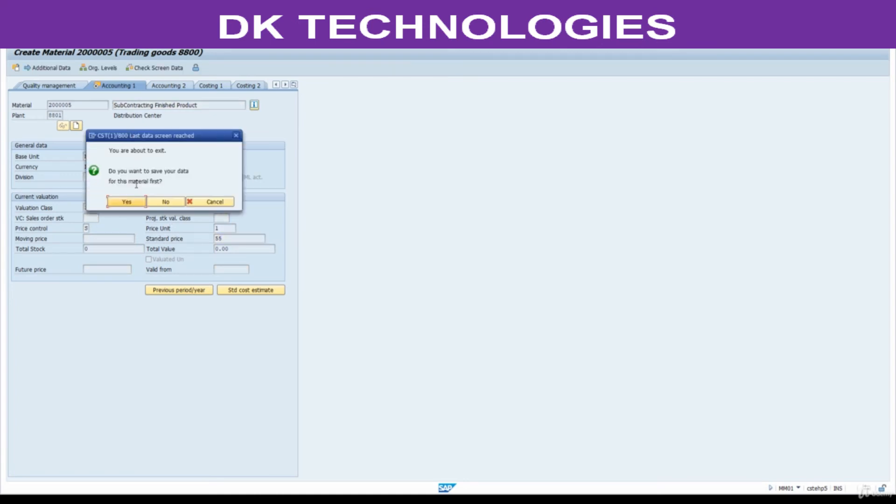
pyautogui.click(133, 202)
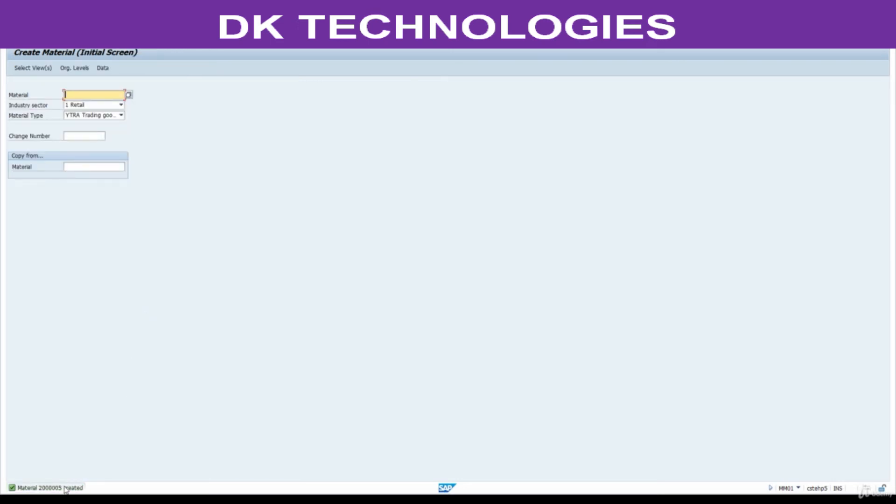
# - Open the details of the material creation message, copy the new material number, and close the details
pyautogui.doubleClick(56, 488)
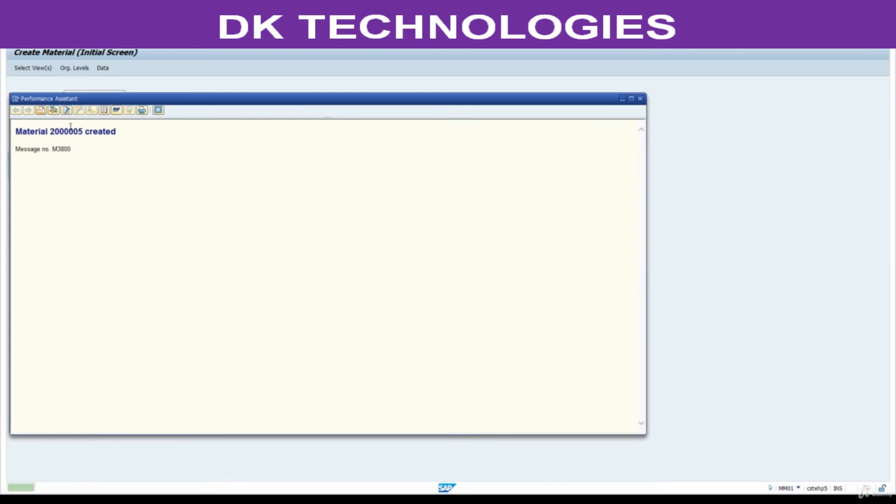
pyautogui.doubleClick(70, 131)
pyautogui.hotkey('ctrl', 'c')
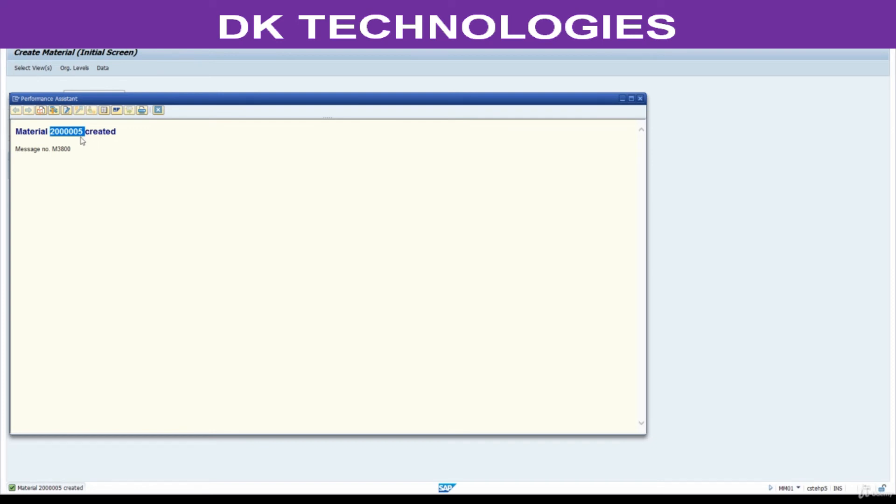
pyautogui.click(158, 110)
# - Switch to Excel, paste the material number into H7 on the Finished Goods row, and widen column H
pyautogui.hotkey('alt', 'Tab')
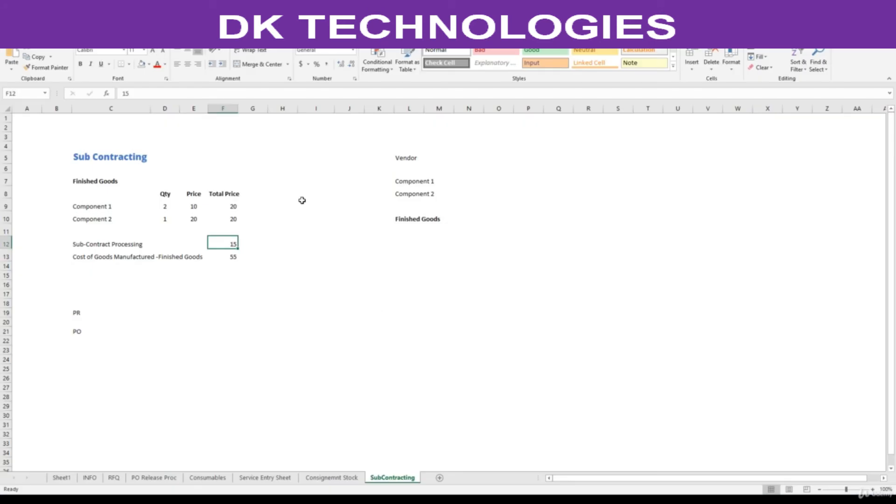
pyautogui.click(284, 179)
pyautogui.hotkey('ctrl', 'v')
pyautogui.moveTo(297, 109); pyautogui.dragTo(308, 109)
# - Copy the Component 1 name from cell C9 and switch back to SAP
pyautogui.click(107, 206)
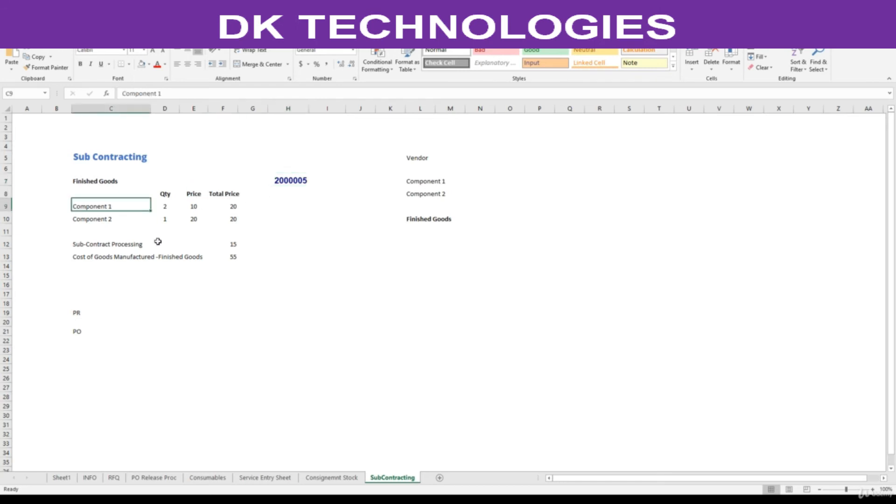
pyautogui.hotkey('ctrl', 'c')
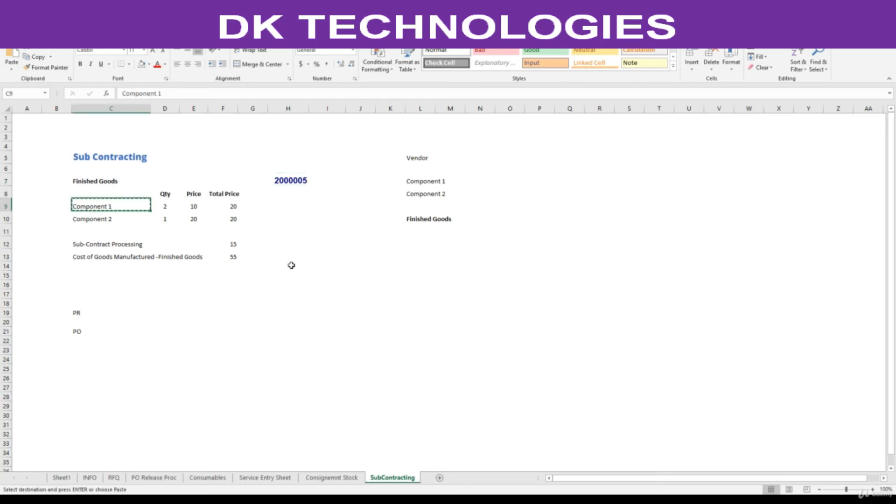
pyautogui.hotkey('alt', 'Tab')
# - Set the new material's type to YROH Raw material 8800 and open the view selection
pyautogui.click(121, 116)
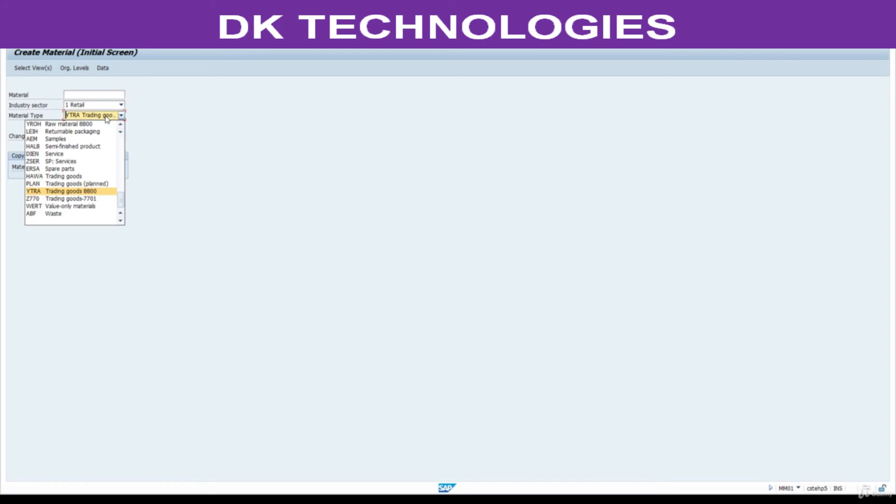
pyautogui.scroll(3, 85, 187)
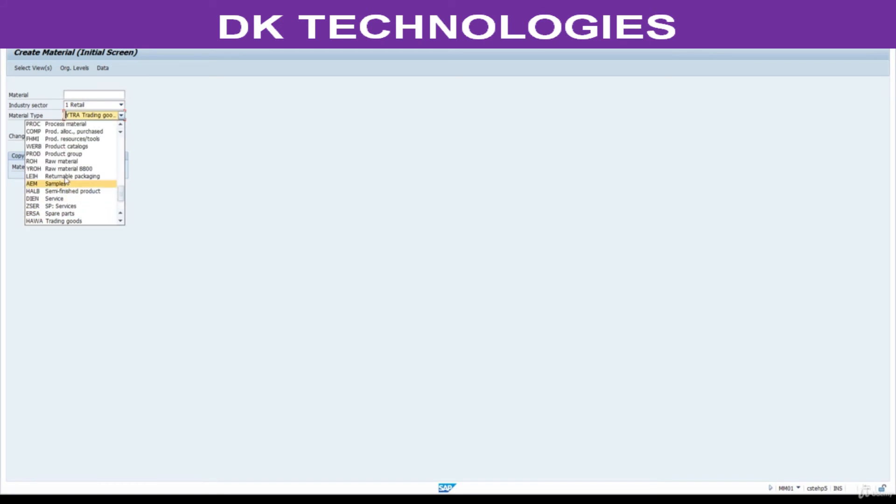
pyautogui.click(54, 173)
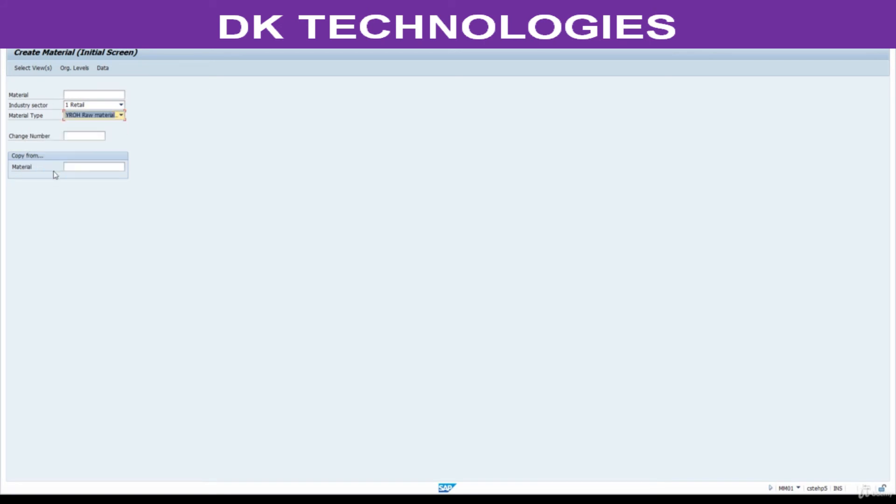
pyautogui.press('Return')
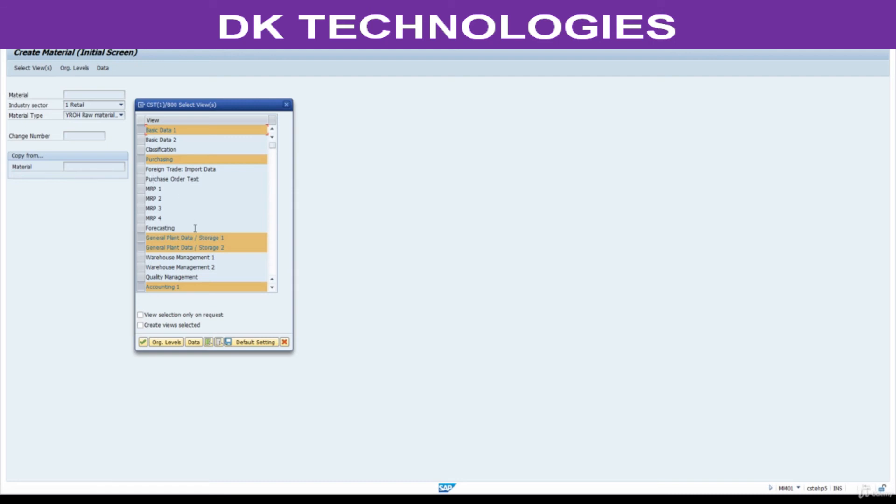
# - Accept the preselected views and set the organizational levels to plant 8801 and storage location 0001
pyautogui.scroll(-2, 195, 230)
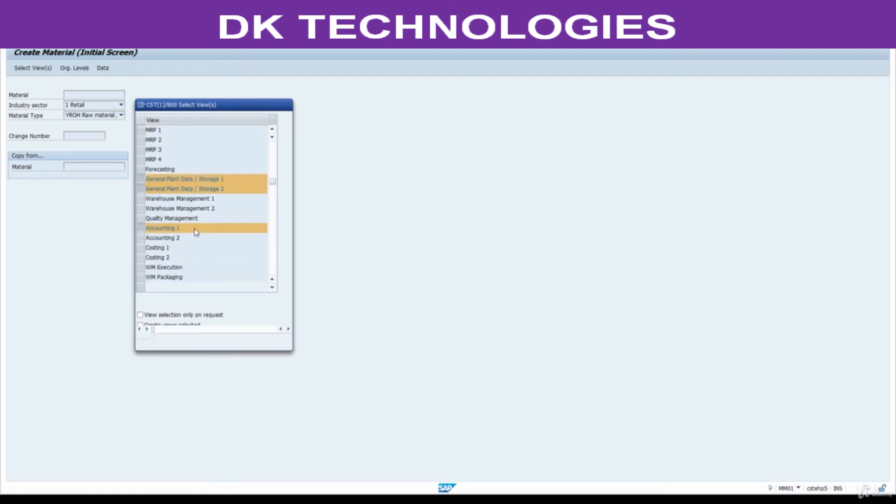
pyautogui.press('Return')
pyautogui.write('8801')
pyautogui.press('Tab')
pyautogui.write('000')
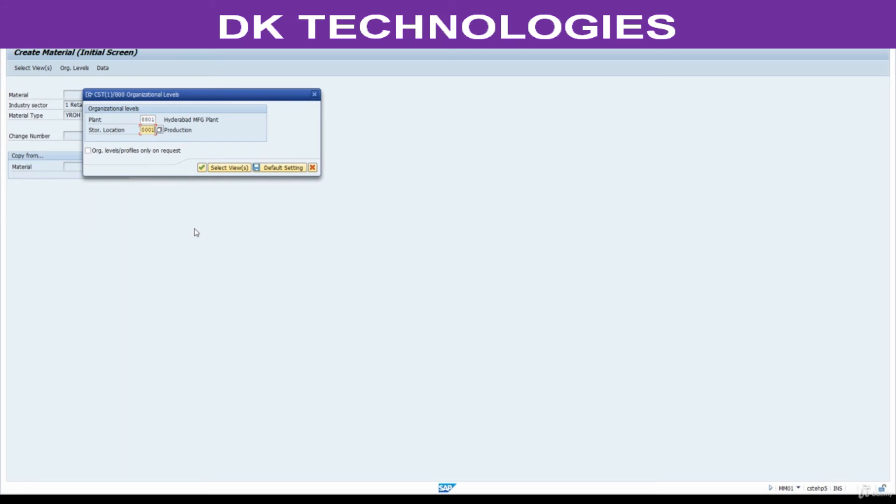
pyautogui.press('Return')
# - Enter description Component 1, base unit EA and material group 00107, and advance through the views to Accounting 1
pyautogui.write('Component 1')
pyautogui.press('Tab')
pyautogui.write('EA')
pyautogui.click(214, 147)
pyautogui.write('00107')
pyautogui.press('Return')
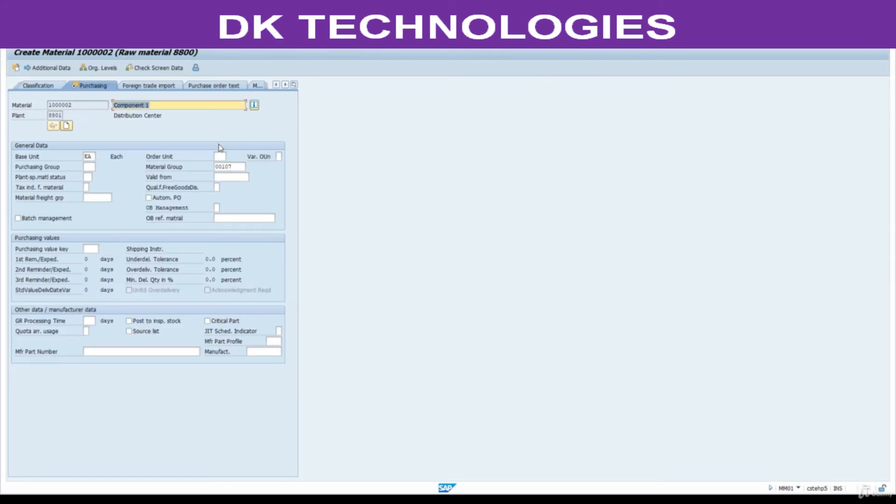
pyautogui.press('Return')
pyautogui.press('Return')
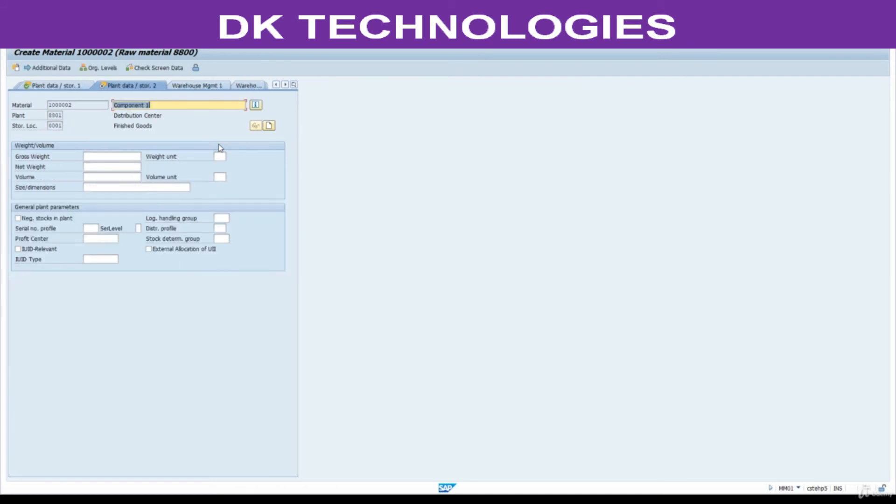
pyautogui.press('Return')
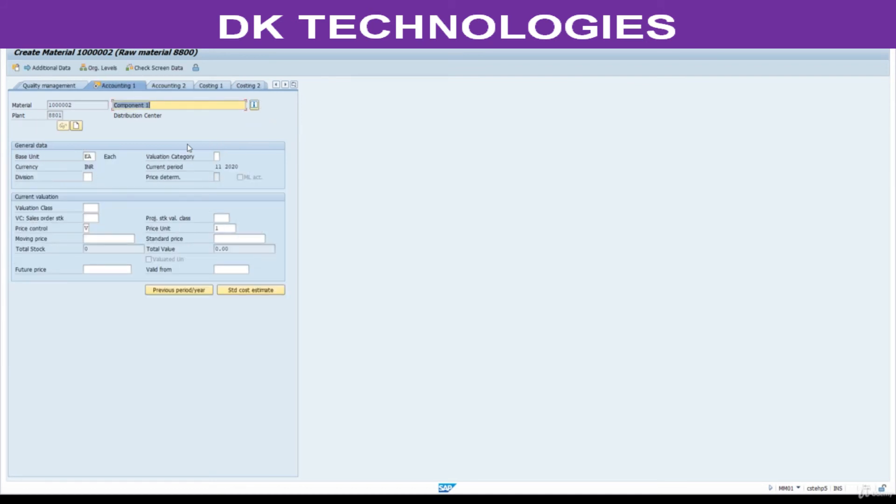
# - Set the material's valuation class to 3000 Raw materials 1 from the list of possible entries
pyautogui.click(90, 207)
pyautogui.click(103, 208)
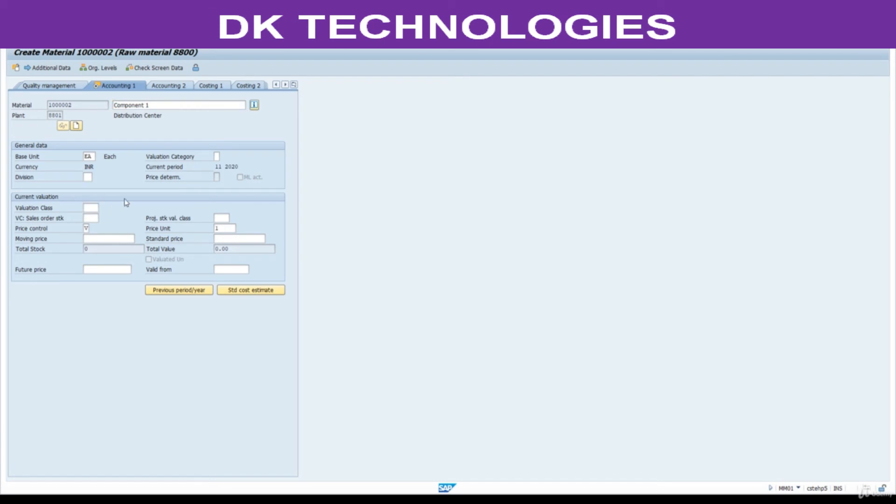
pyautogui.doubleClick(268, 142)
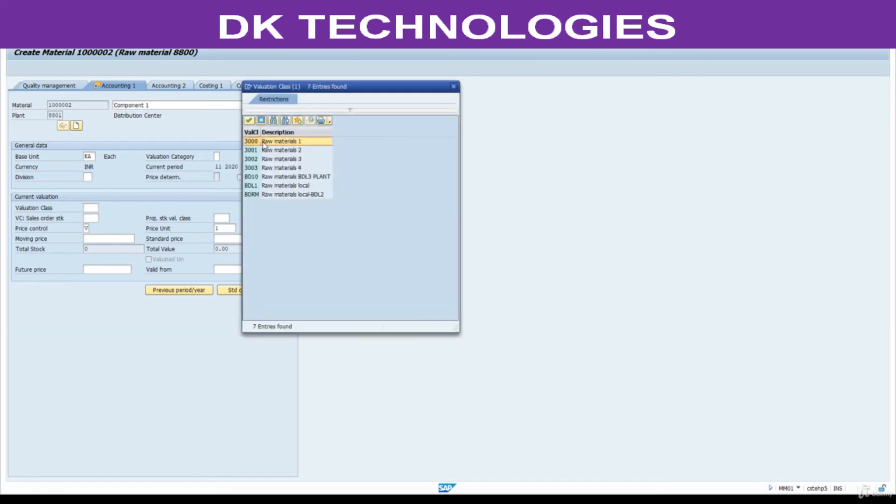
pyautogui.click(87, 227)
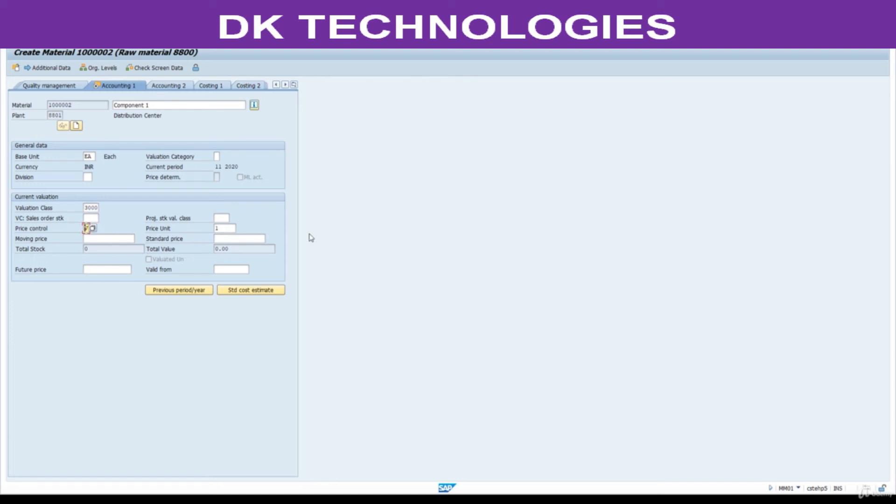
# - Check Component 1's price in Excel, return to SAP, set the moving price to 10 and save the material
pyautogui.hotkey('alt', 'Tab')
pyautogui.click(193, 205)
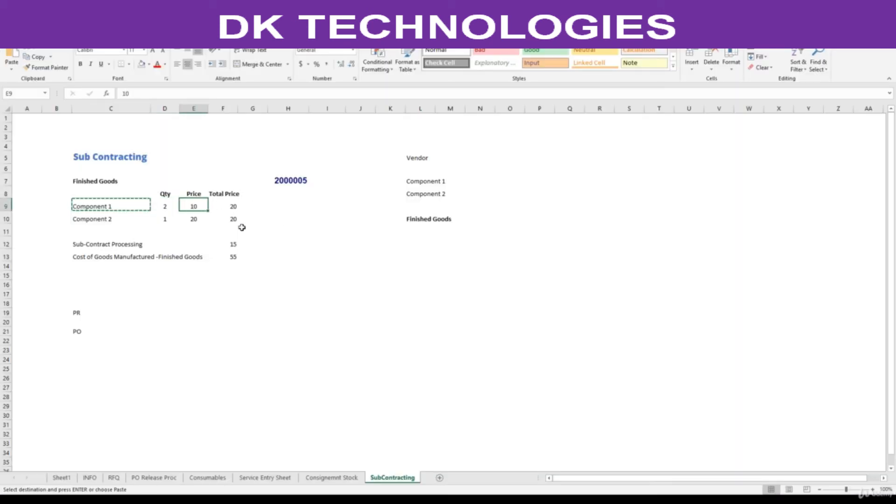
pyautogui.hotkey('alt', 'Tab')
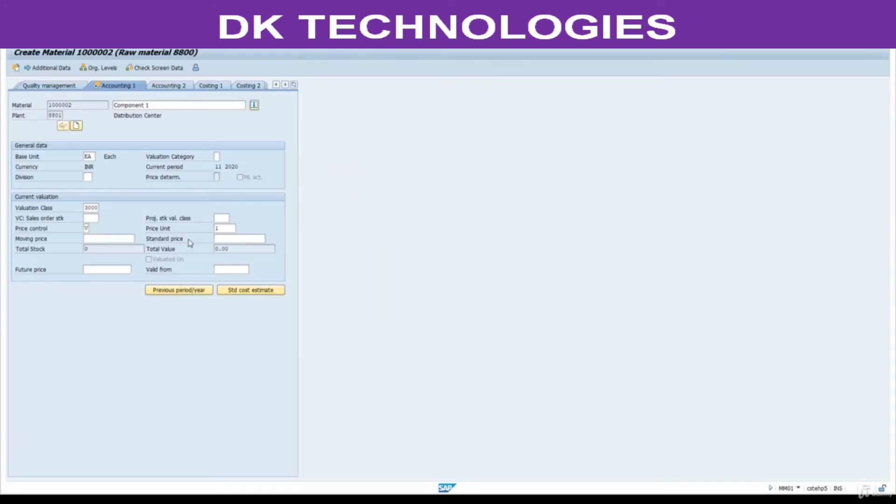
pyautogui.click(110, 238)
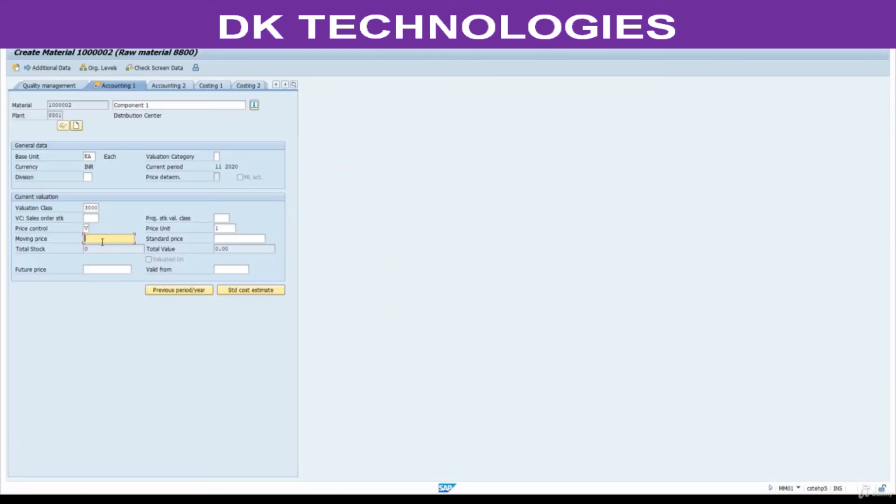
pyautogui.write('10')
pyautogui.press('Return')
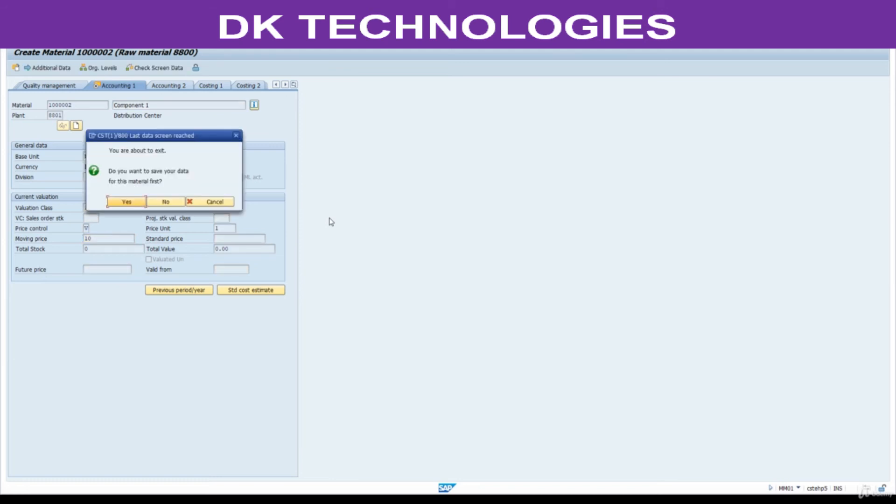
pyautogui.press('Return')
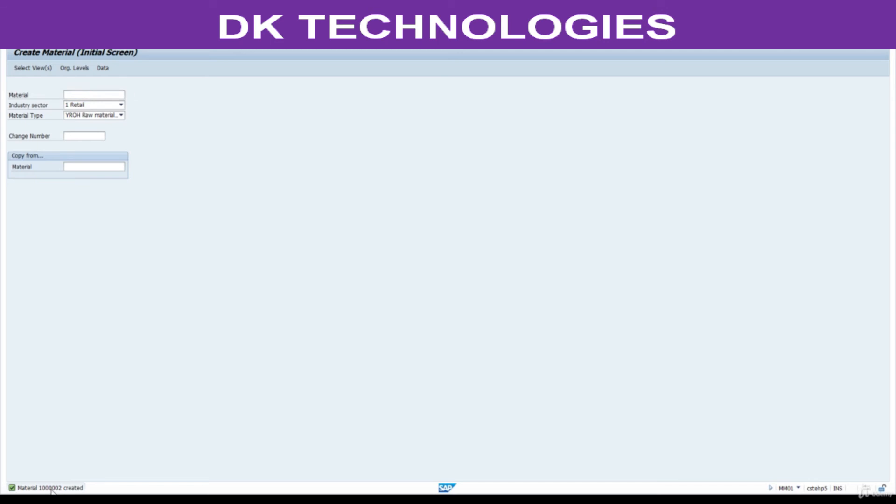
# - Copy the new material number from the creation message details and paste it into H9 on Excel's Component 1 row
pyautogui.doubleClick(51, 488)
pyautogui.doubleClick(73, 131)
pyautogui.hotkey('ctrl', 'c')
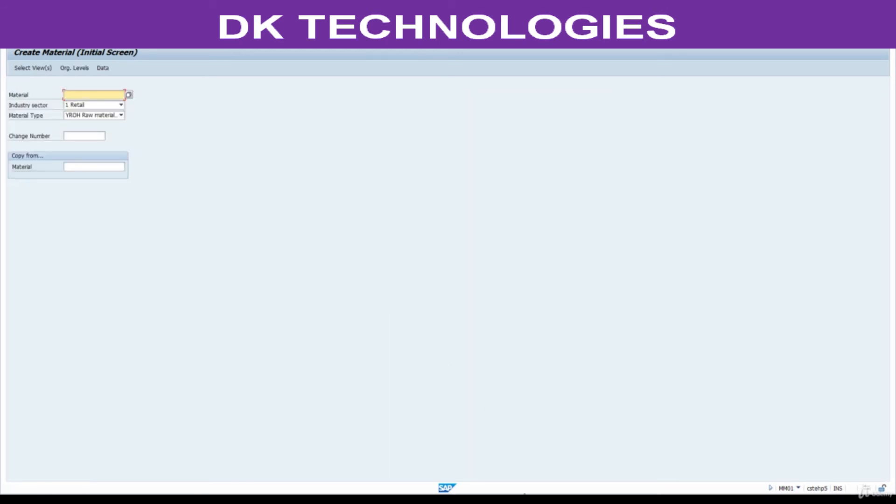
pyautogui.click(410, 499)
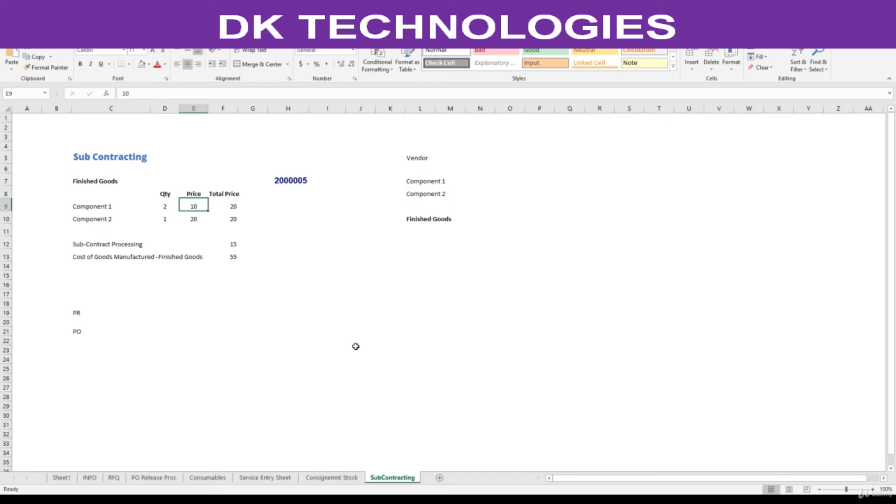
pyautogui.click(285, 206)
pyautogui.hotkey('ctrl', 'v')
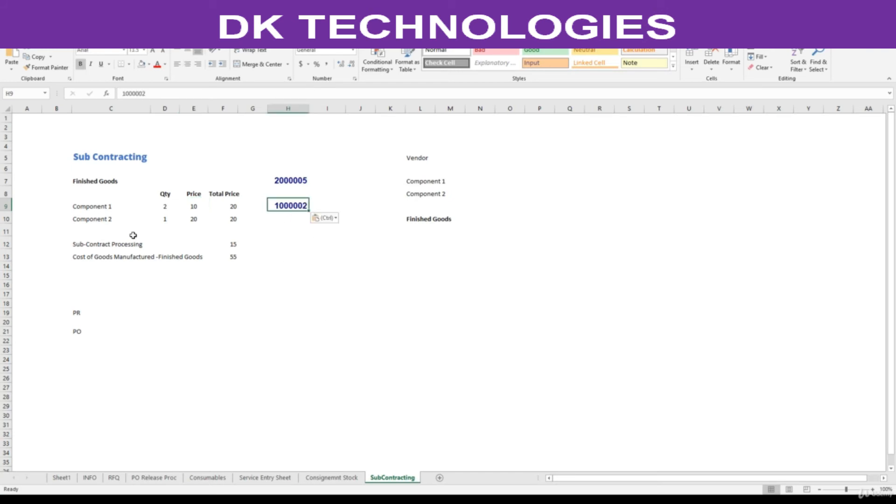
# - Switch back to SAP, enter material 1000002 as the copy-from reference, and open the view selection
pyautogui.hotkey('alt', 'Tab')
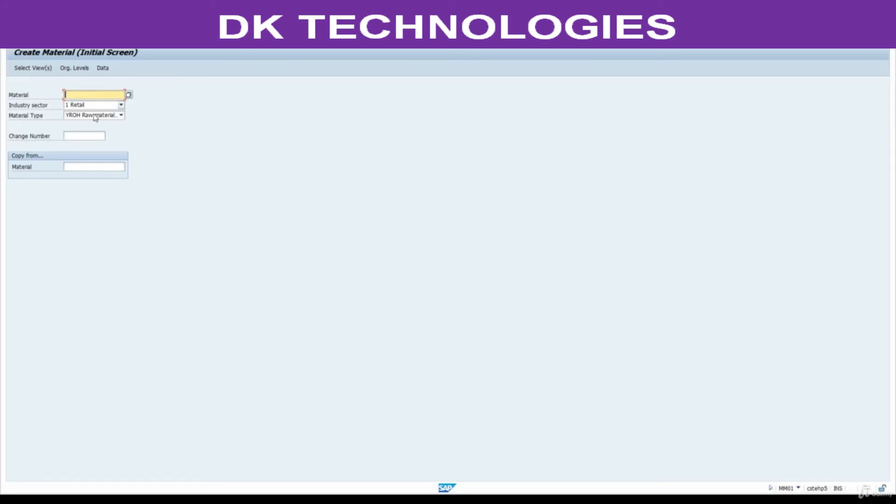
pyautogui.click(82, 168)
pyautogui.hotkey('ctrl', 'v')
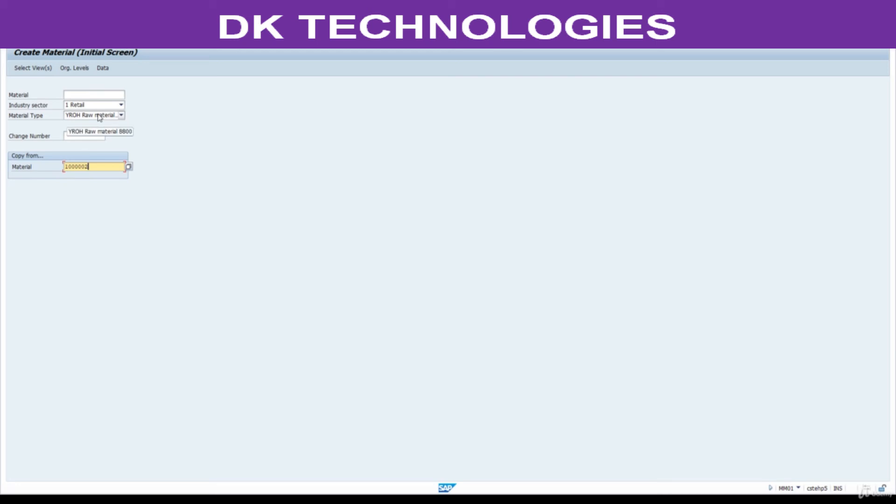
pyautogui.press('Return')
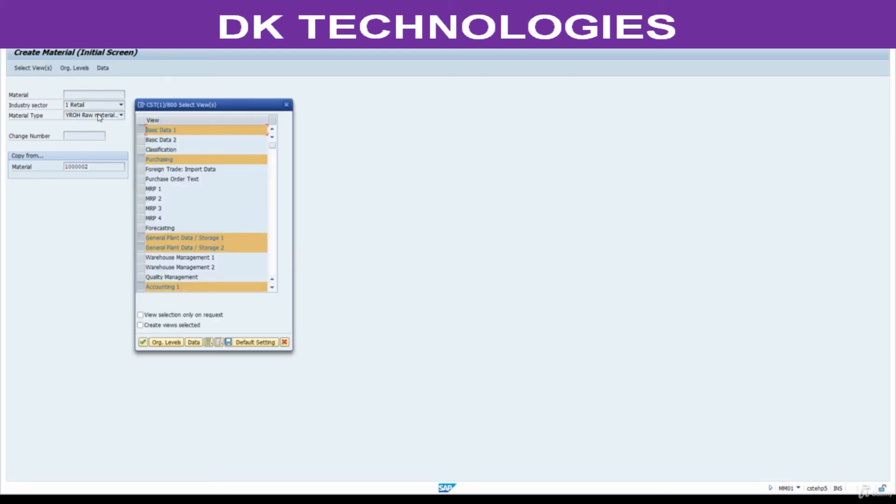
# - Accept the views and set plant 8801 and storage location 0001 for both the new material and the copy-from source
pyautogui.press('Return')
pyautogui.write('8801')
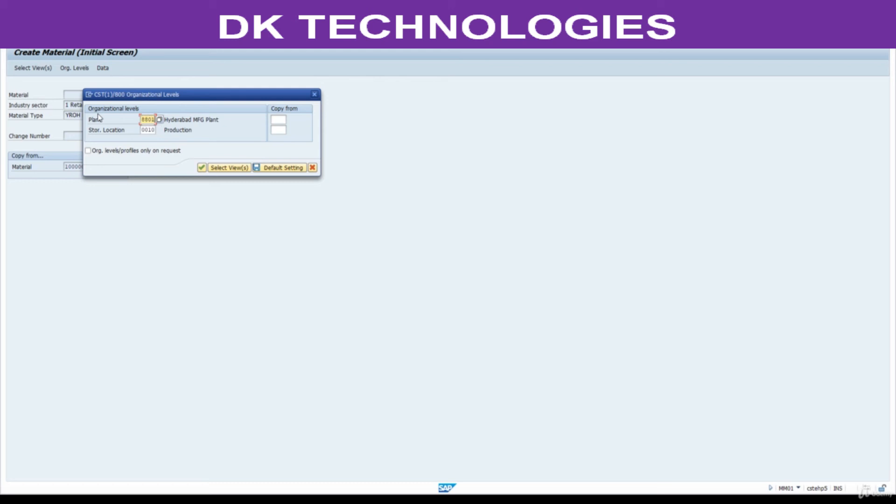
pyautogui.press('Tab')
pyautogui.write('0001')
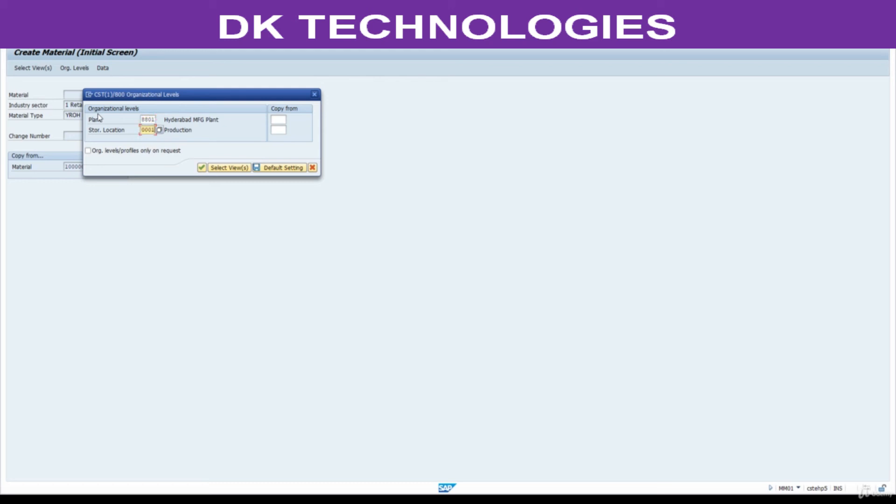
pyautogui.click(279, 121)
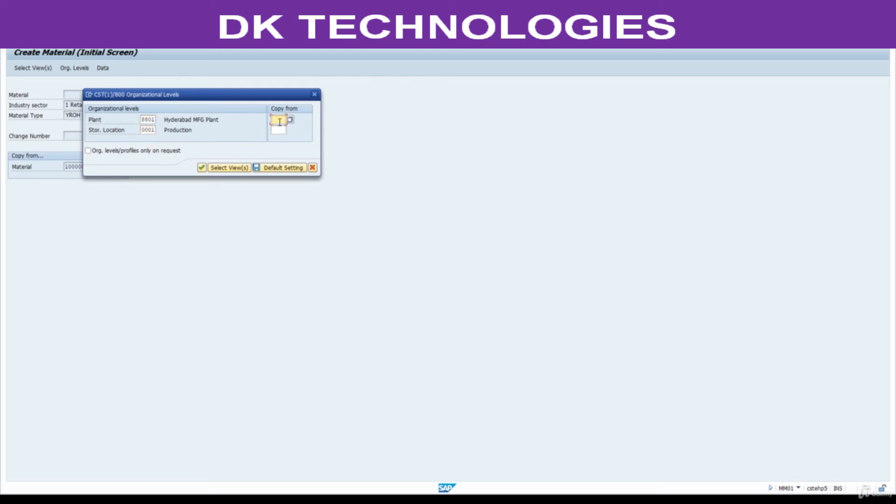
pyautogui.write('8801')
pyautogui.press('Tab')
pyautogui.write('0001')
pyautogui.press('Return')
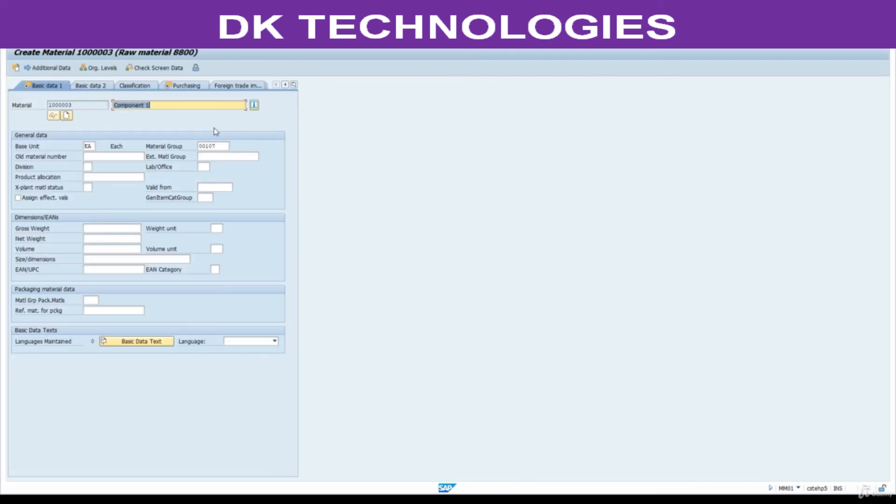
# - Change the copied material's description to Component 2, advance through the remaining views and save it
pyautogui.click(178, 107)
pyautogui.write('2')
pyautogui.press('Return')
pyautogui.press('Return')
pyautogui.press('Return')
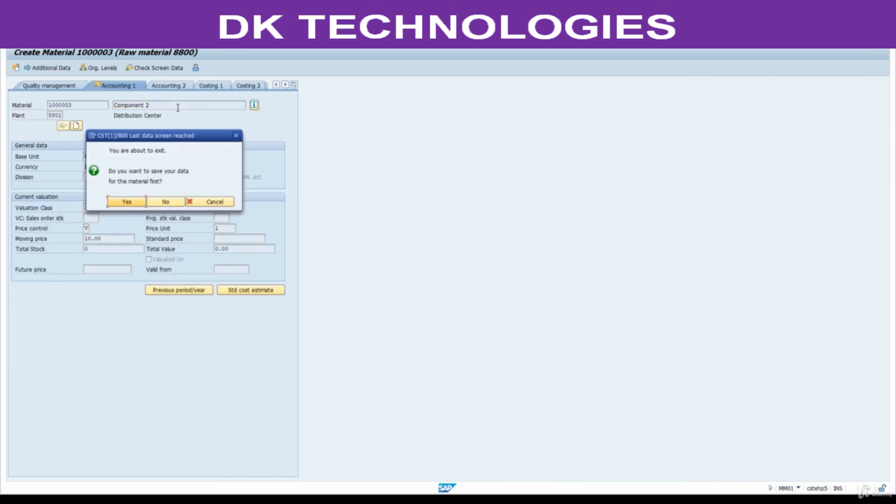
pyautogui.press('Return')
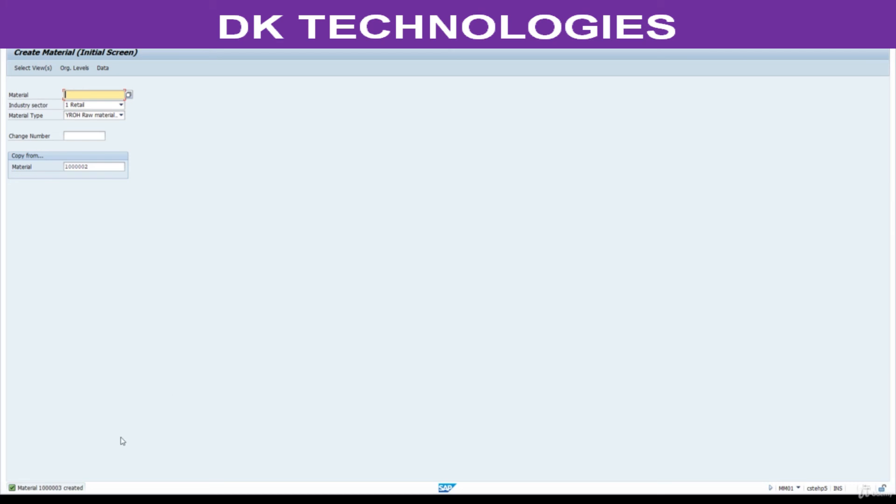
# - Copy the new material number from the creation message details and paste it into H10 on Excel's Component 2 row
pyautogui.doubleClick(52, 488)
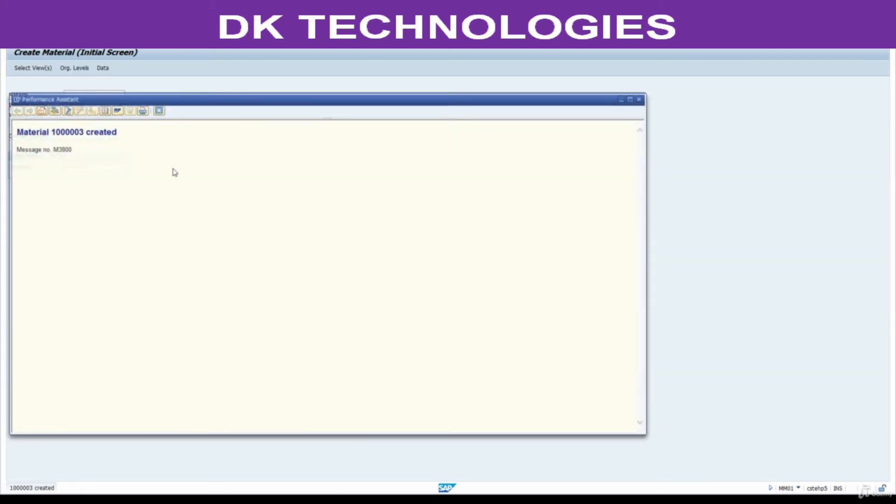
pyautogui.doubleClick(78, 133)
pyautogui.hotkey('ctrl', 'c')
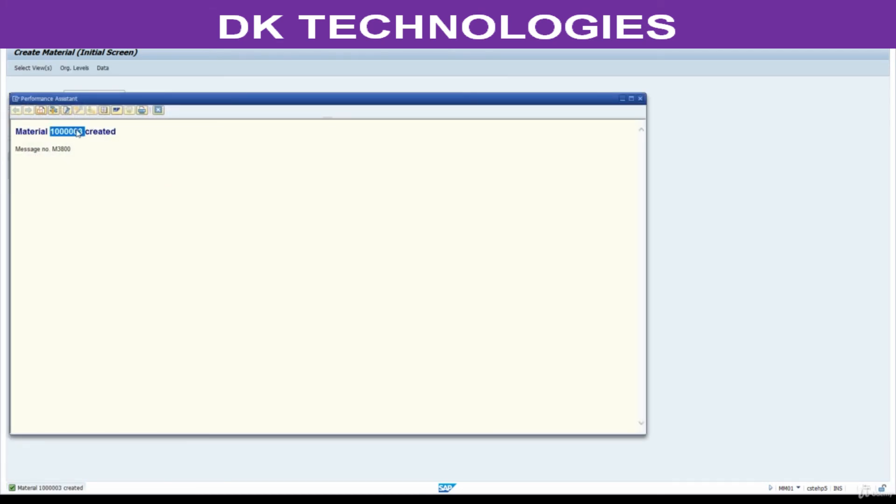
pyautogui.click(158, 110)
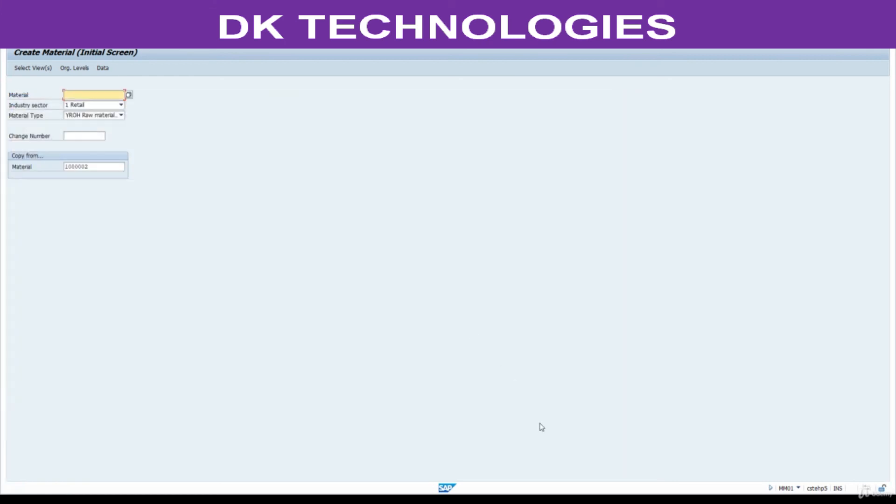
pyautogui.hotkey('alt', 'Tab')
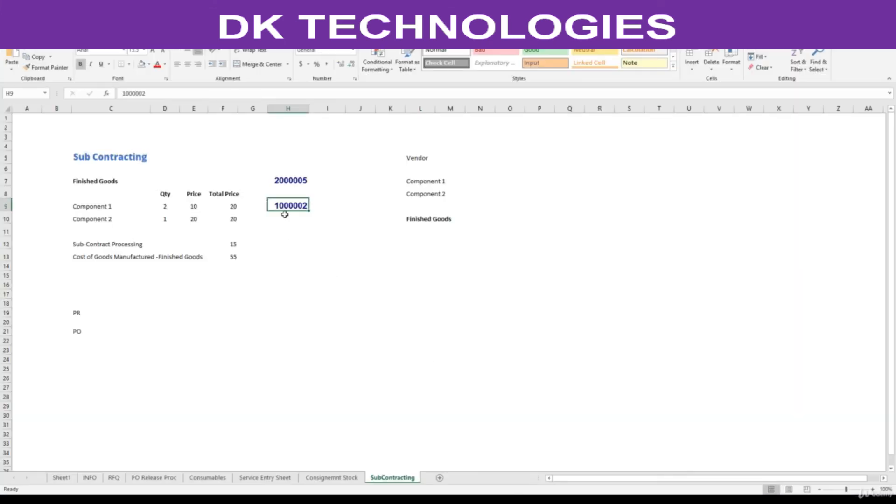
pyautogui.click(288, 218)
pyautogui.hotkey('ctrl', 'v')
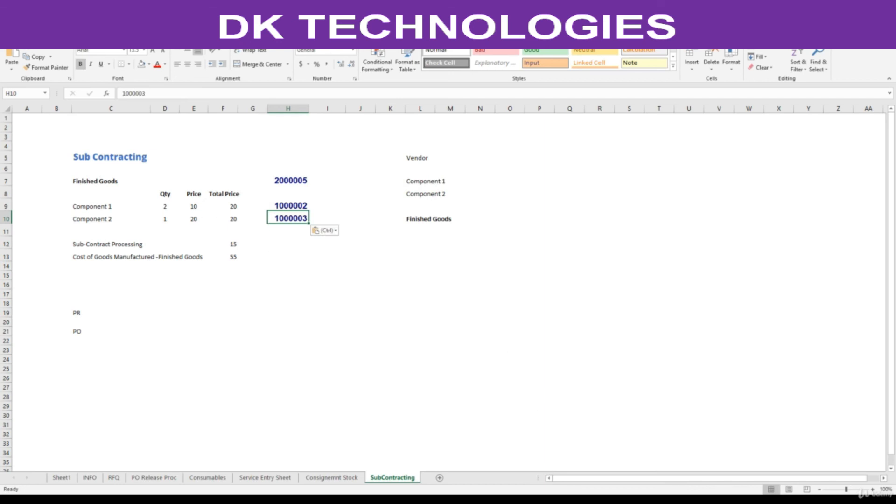
# - Review the first two process steps in the PDF, and the finished goods and component quantities in Excel cells C7:D10
pyautogui.hotkey('alt', 'Tab')
pyautogui.scroll(-8, 290, 356)
pyautogui.scroll(-4, 294, 356)
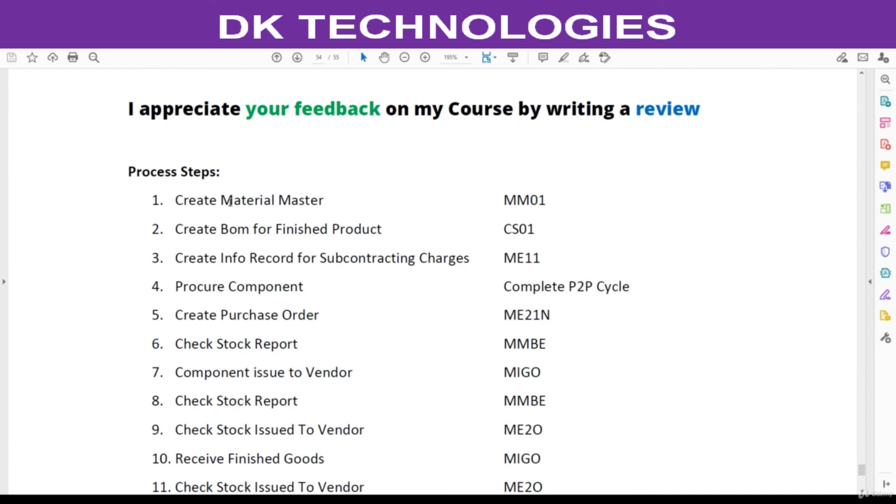
pyautogui.moveTo(175, 201); pyautogui.dragTo(324, 201)
pyautogui.moveTo(178, 228); pyautogui.dragTo(306, 230)
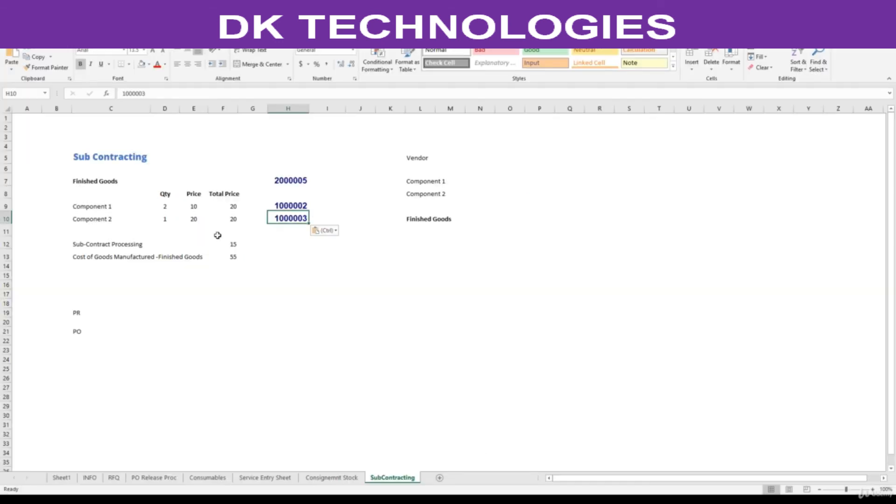
pyautogui.moveTo(87, 187); pyautogui.dragTo(161, 219)
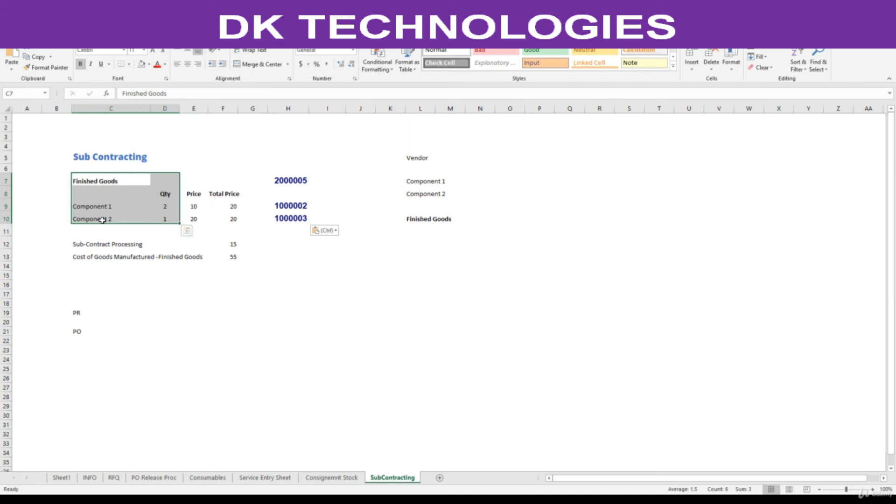
# - Copy the Finished Goods material number from cell H7 and switch to the PDF with the process steps
pyautogui.click(283, 184)
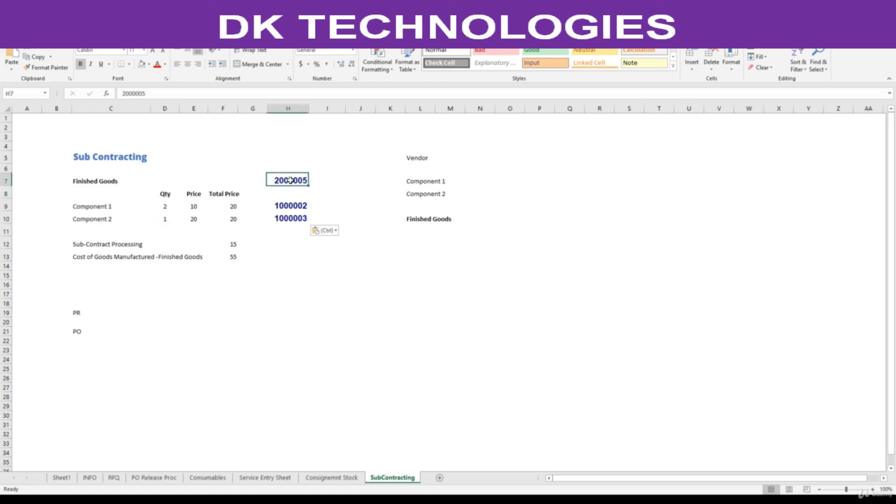
pyautogui.hotkey('ctrl', 'c')
pyautogui.click(516, 499)
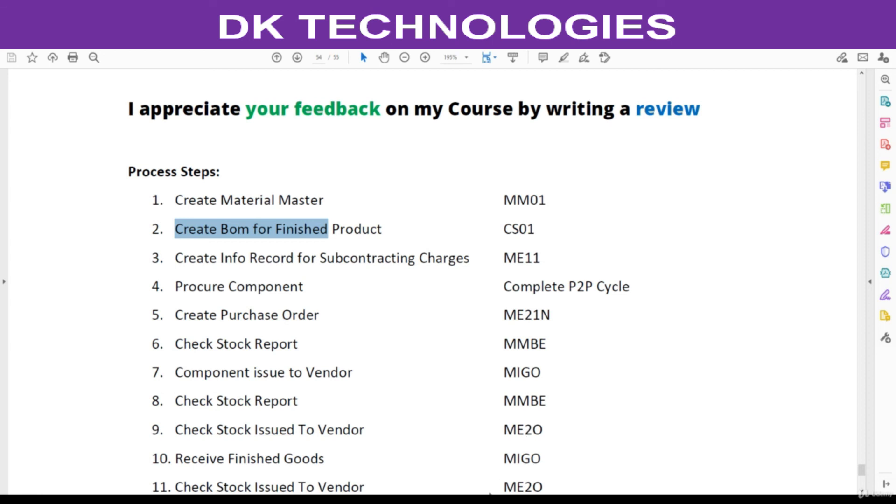
# - Switch to SAP, start transaction CS01 to create a material BOM, and enter 2000005 as the material
pyautogui.moveTo(495, 499)
pyautogui.click(495, 472)
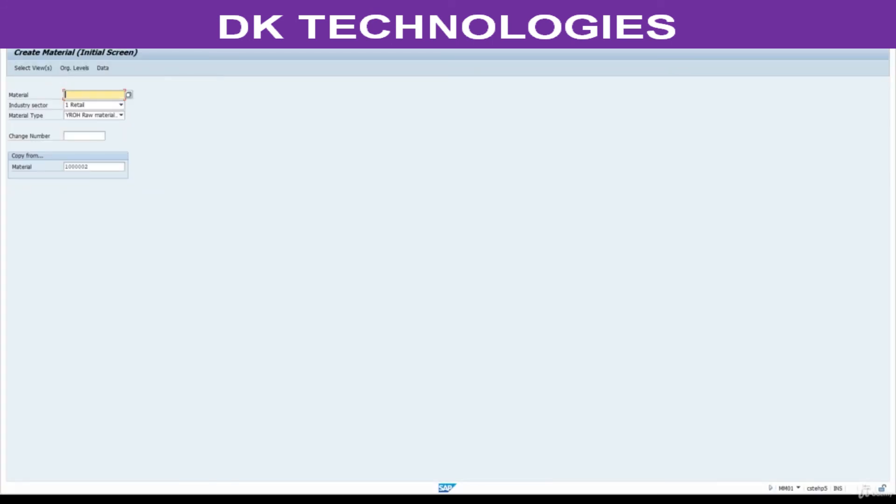
pyautogui.click(51, 39)
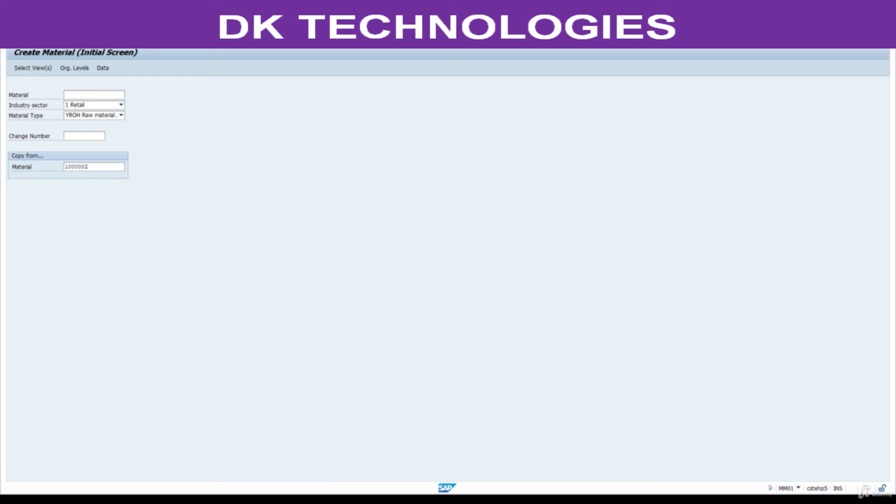
pyautogui.press('Return')
pyautogui.write('2000005')
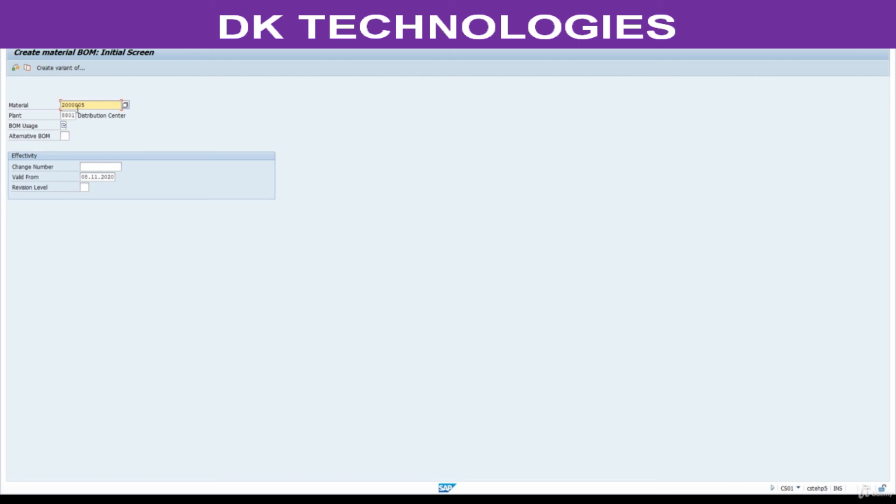
# - Set the BOM usage to 1 (Production) for material 2000005 and continue to the BOM's item overview
pyautogui.moveTo(85, 105); pyautogui.dragTo(61, 106)
pyautogui.click(70, 126)
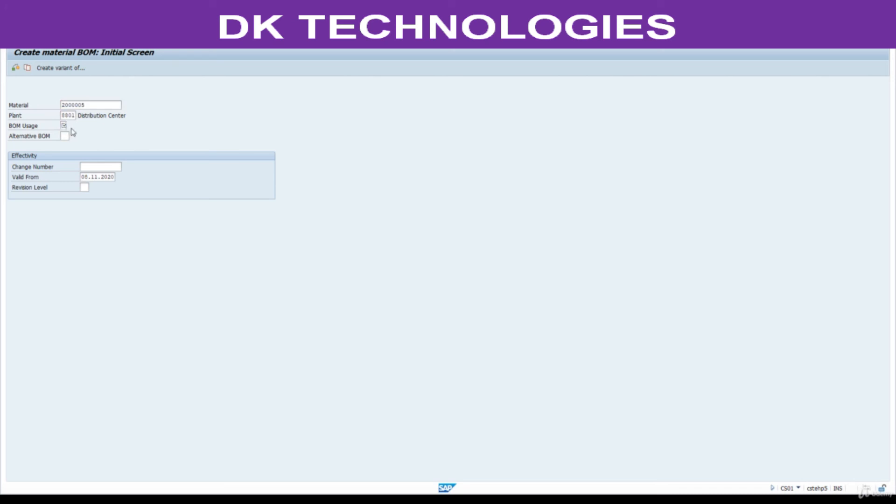
pyautogui.doubleClick(260, 162)
pyautogui.press('Return')
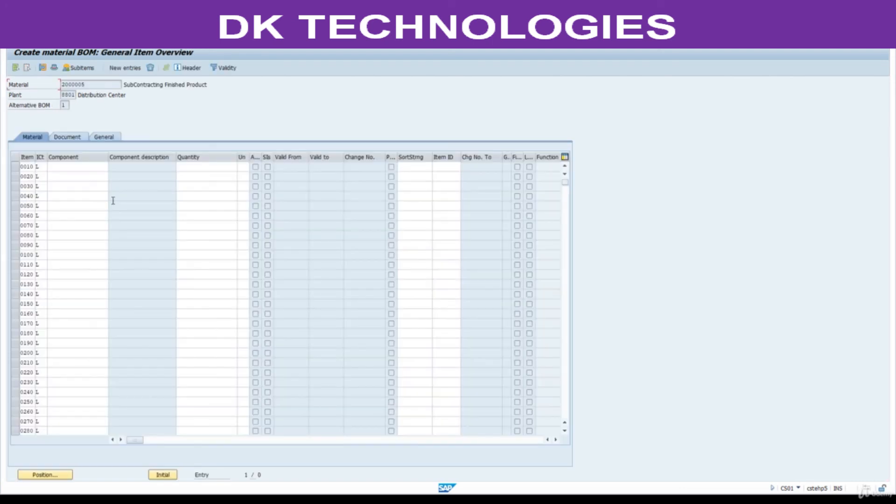
# - Copy component numbers 1000002 and 1000003 from Excel cells H9:H10 into the Component column of BOM items 0010 and 0020
pyautogui.click(75, 168)
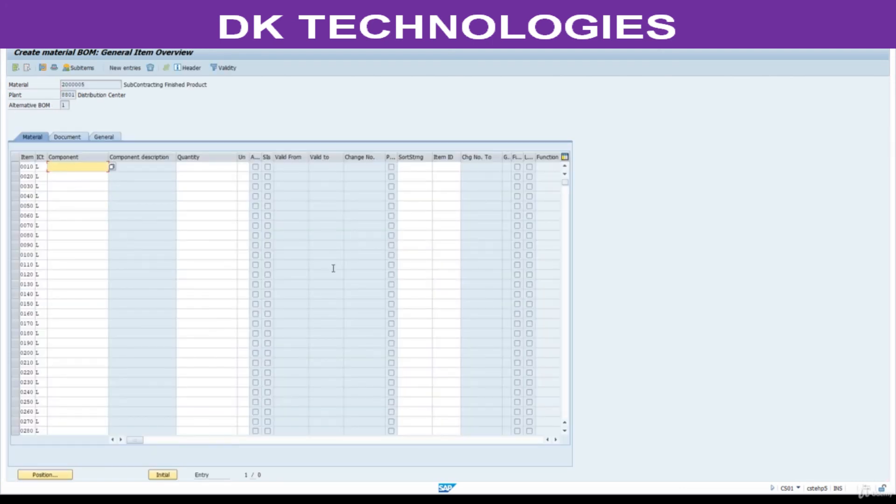
pyautogui.hotkey('alt', 'Tab')
pyautogui.hotkey('alt', 'Tab')
pyautogui.hotkey('alt', 'Tab')
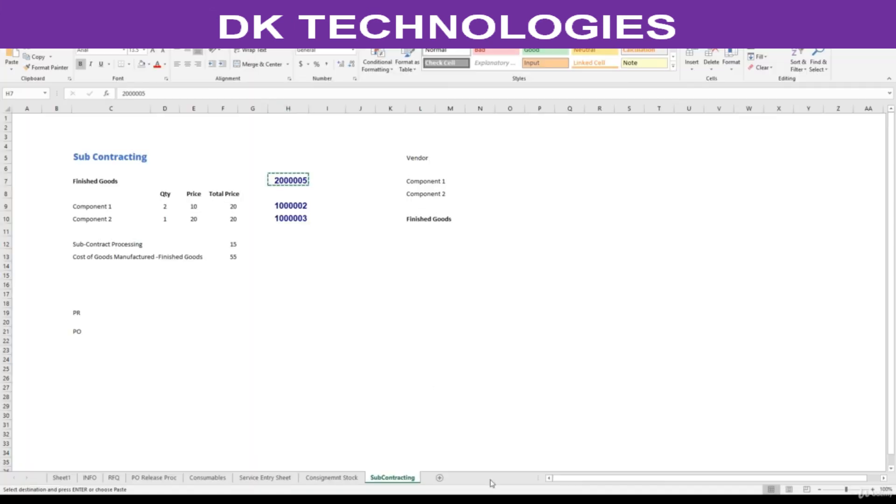
pyautogui.moveTo(288, 206); pyautogui.dragTo(288, 215)
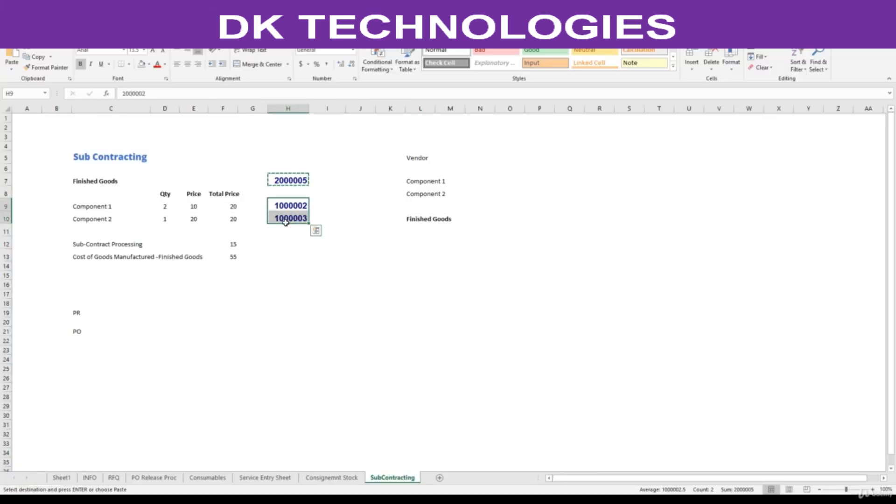
pyautogui.hotkey('alt', 'Tab')
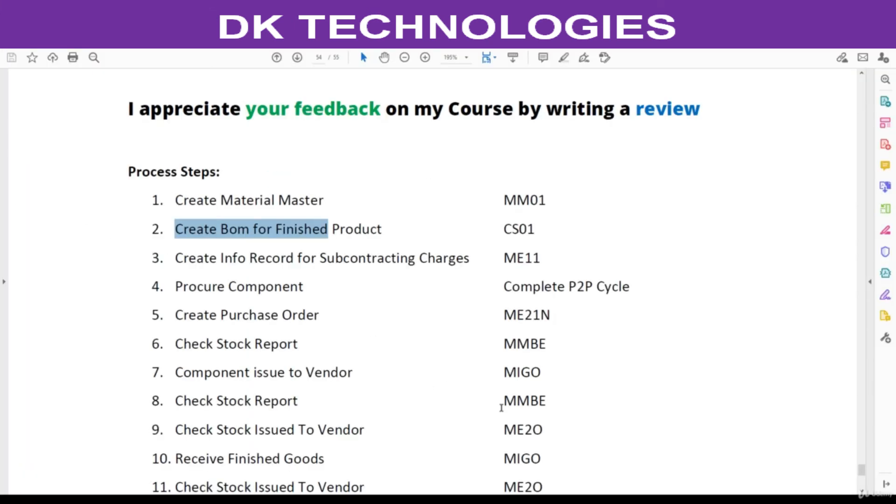
pyautogui.hotkey('alt', 'Tab')
pyautogui.hotkey('ctrl', 'c')
pyautogui.click(502, 472)
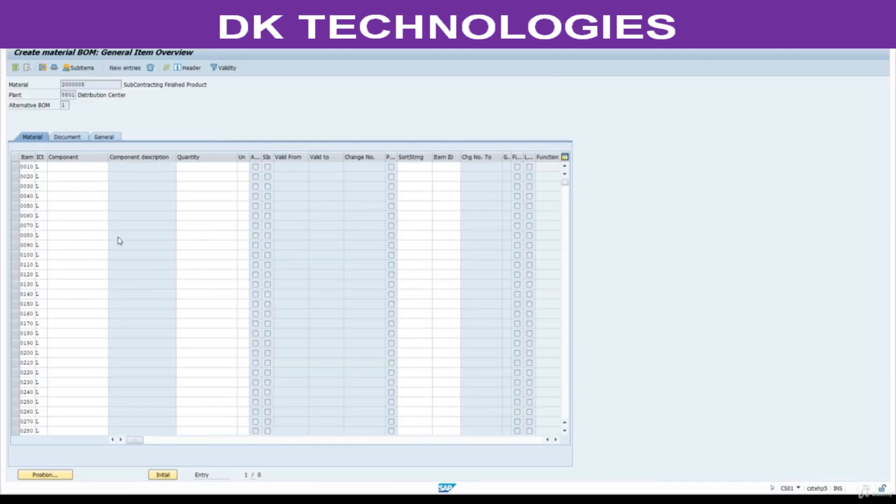
pyautogui.click(64, 168)
pyautogui.hotkey('ctrl', 'v')
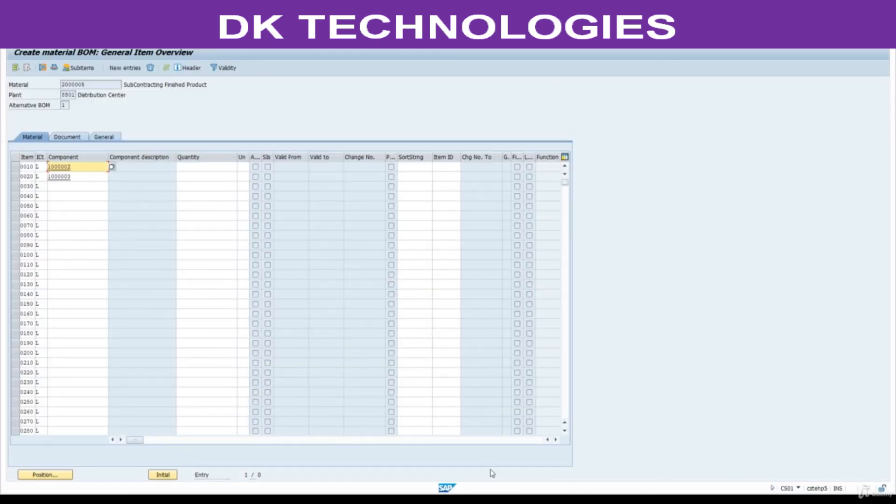
# - Copy the quantities 2 and 1 from Excel cells D9:D10 into the Quantity column of BOM items 0010 and 0020
pyautogui.hotkey('alt', 'Tab')
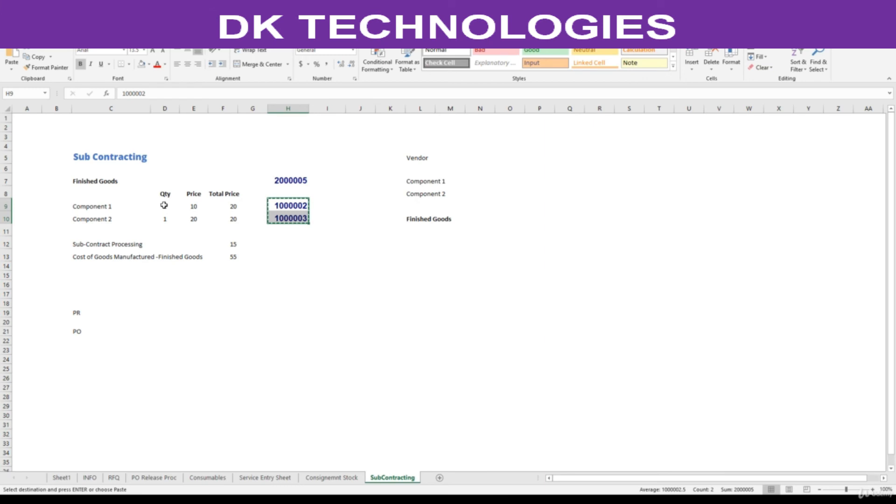
pyautogui.moveTo(164, 205); pyautogui.dragTo(165, 218)
pyautogui.hotkey('ctrl', 'c')
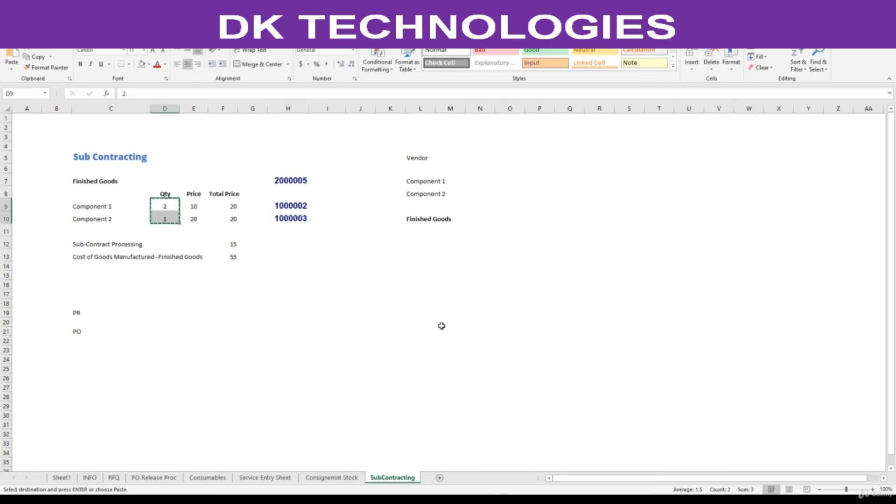
pyautogui.moveTo(470, 499)
pyautogui.click(474, 462)
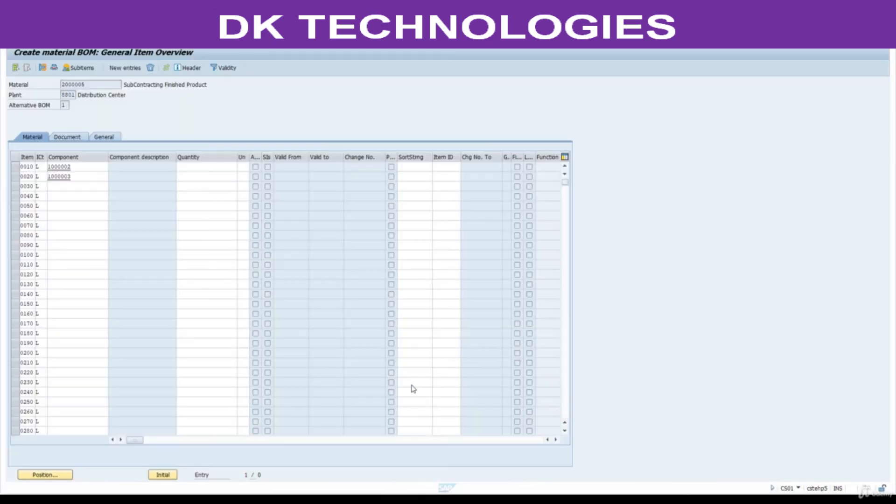
pyautogui.click(195, 168)
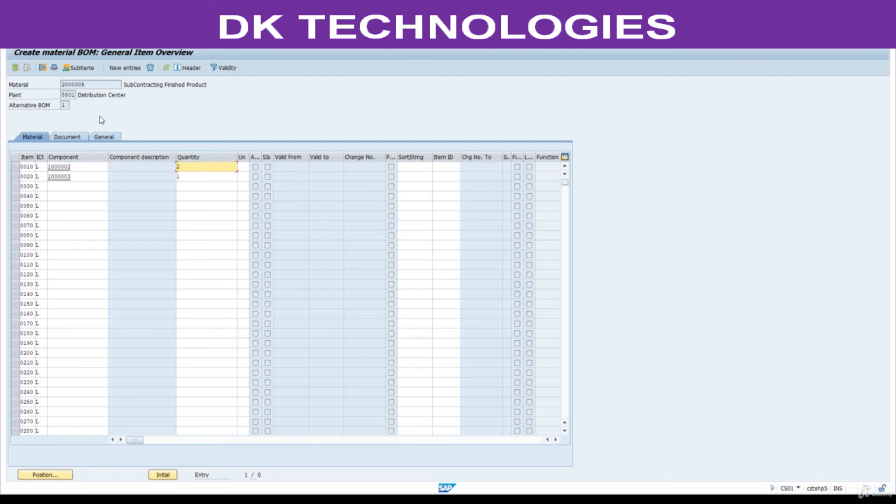
# - Check the finished product's component numbers and quantities, validate the two items, and save the BOM
pyautogui.moveTo(90, 86); pyautogui.dragTo(54, 85)
pyautogui.click(73, 168)
pyautogui.moveTo(73, 169); pyautogui.dragTo(46, 168)
pyautogui.moveTo(190, 167); pyautogui.dragTo(153, 165)
pyautogui.moveTo(83, 178); pyautogui.dragTo(31, 176)
pyautogui.moveTo(196, 180); pyautogui.dragTo(156, 177)
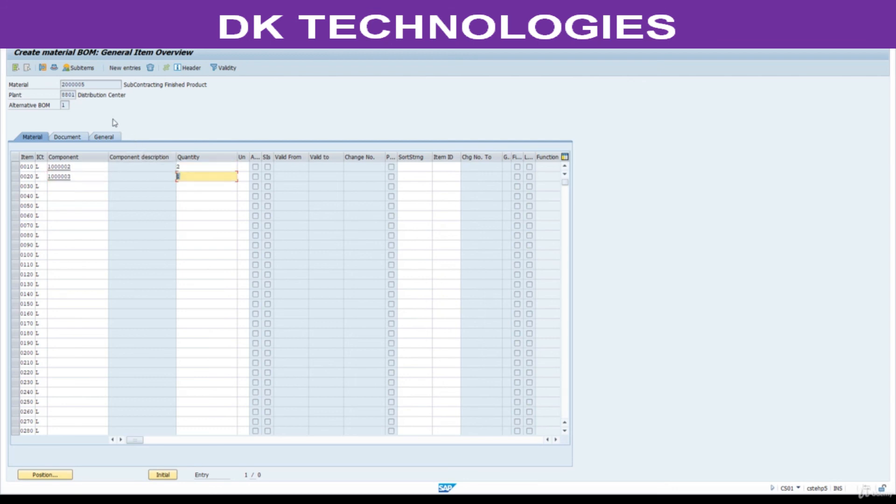
pyautogui.press('Return')
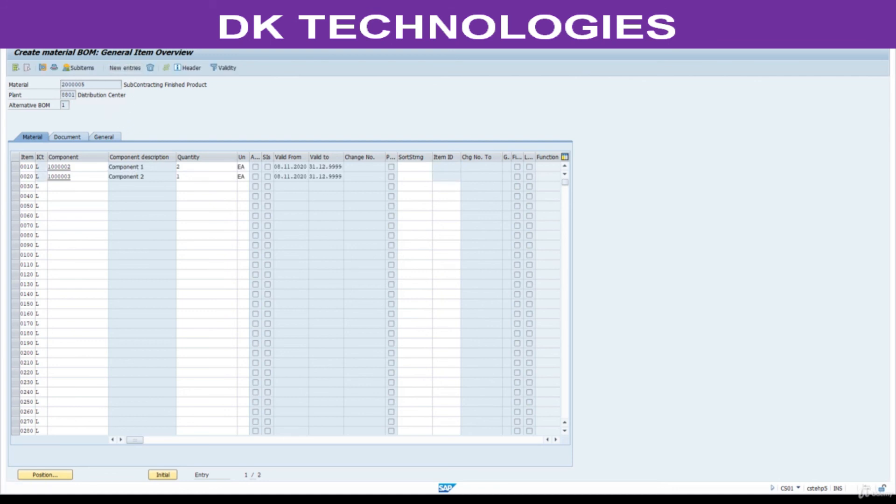
pyautogui.hotkey('ctrl', 's')
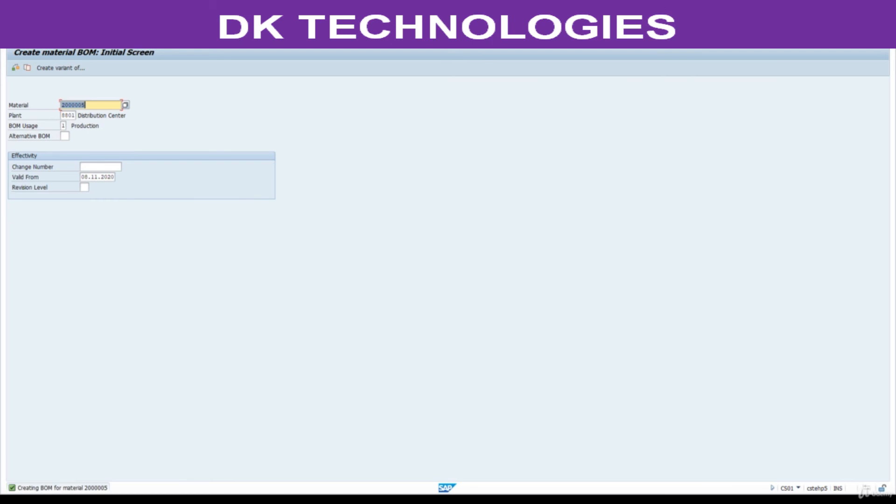